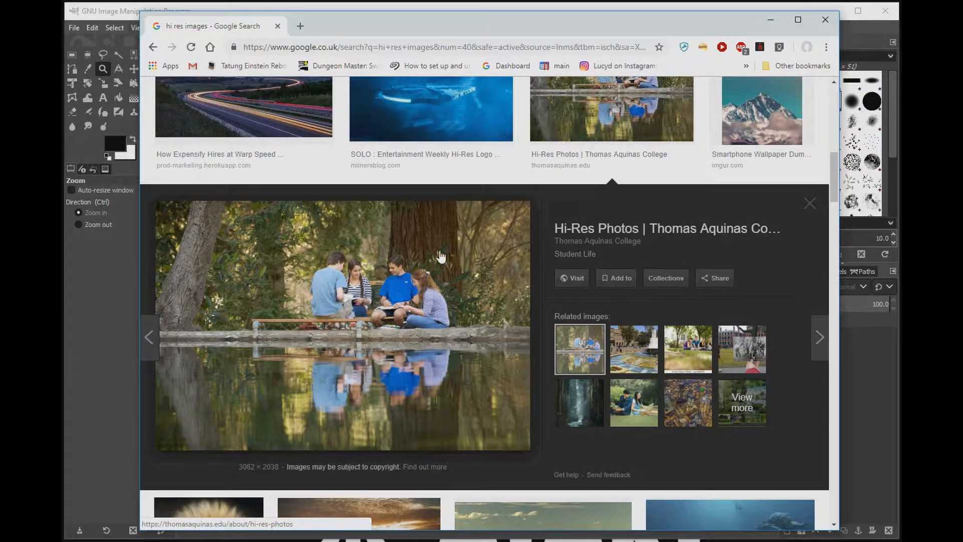
# Step: Visit the photo's source page and open the Campus ponds picture at full resolution
pyautogui.click(570, 279)
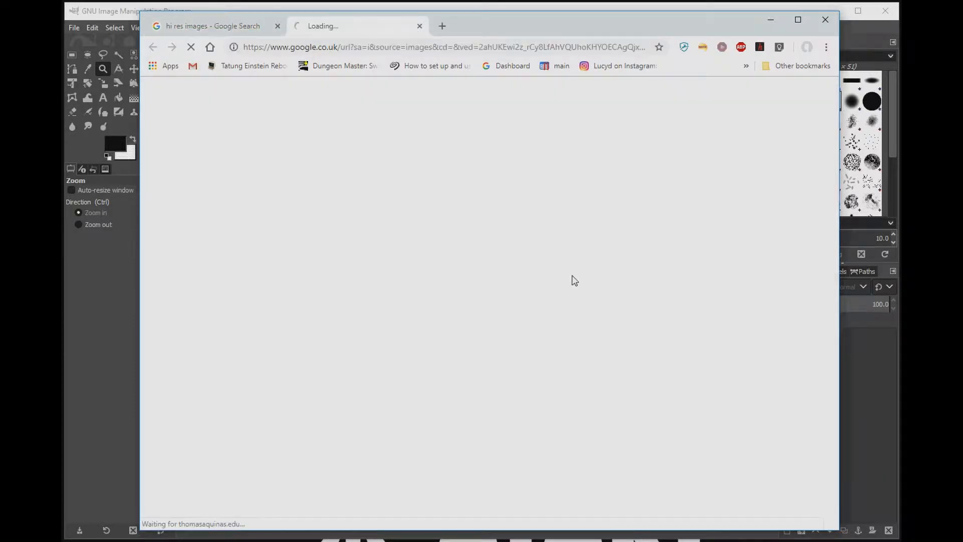
pyautogui.scroll(-4, 524, 366)
pyautogui.scroll(-8, 524, 367)
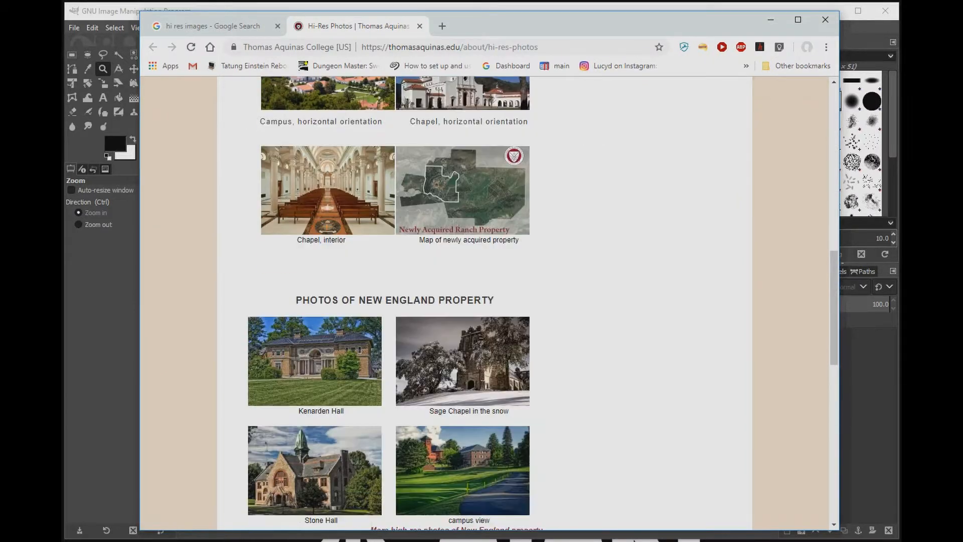
pyautogui.scroll(-10, 524, 368)
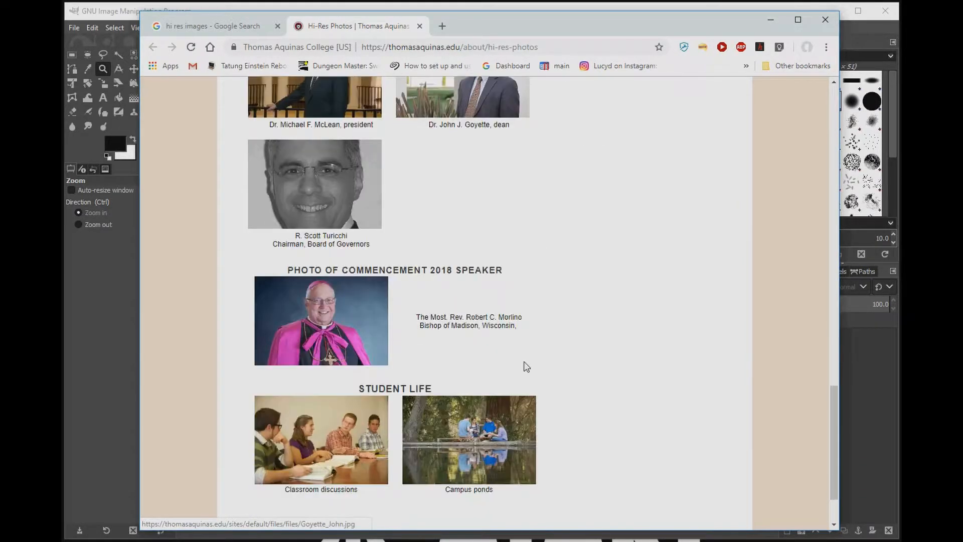
pyautogui.click(482, 354)
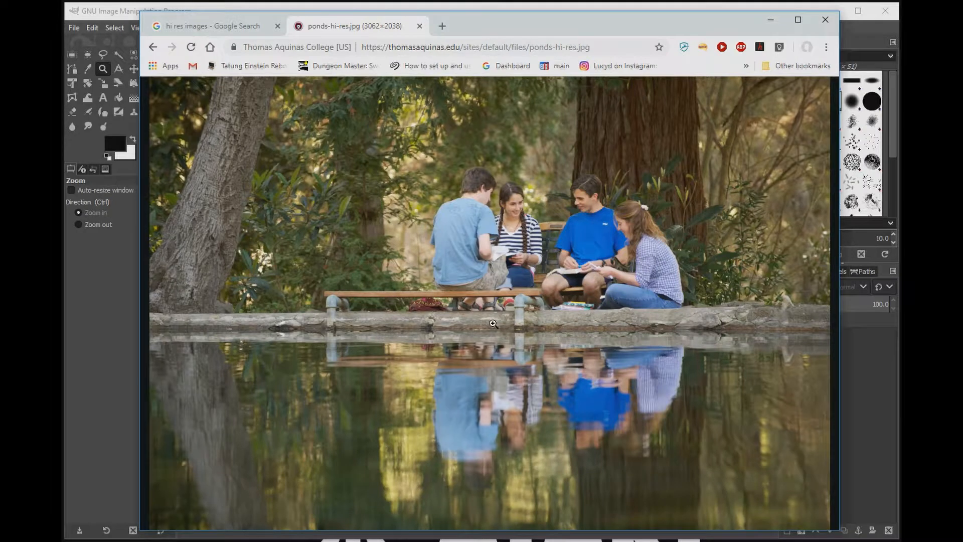
# Step: Save the full-resolution image as ponds-hi-res.jpg into the Downloads folder
pyautogui.rightClick(487, 265)
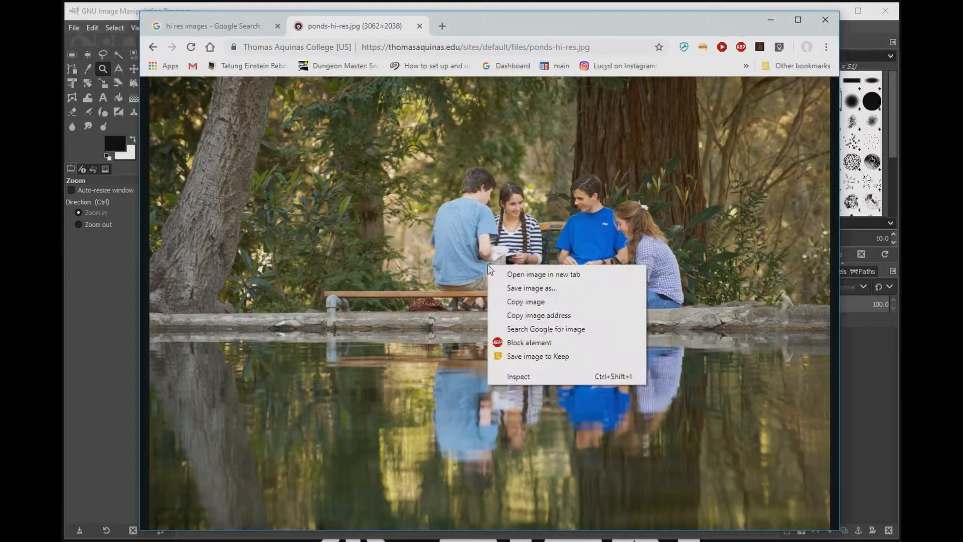
pyautogui.click(531, 290)
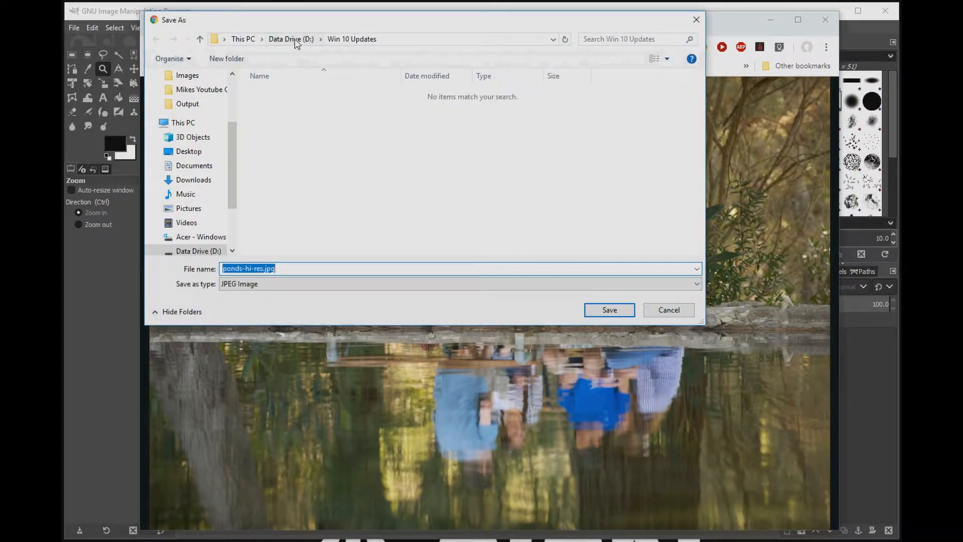
pyautogui.click(204, 180)
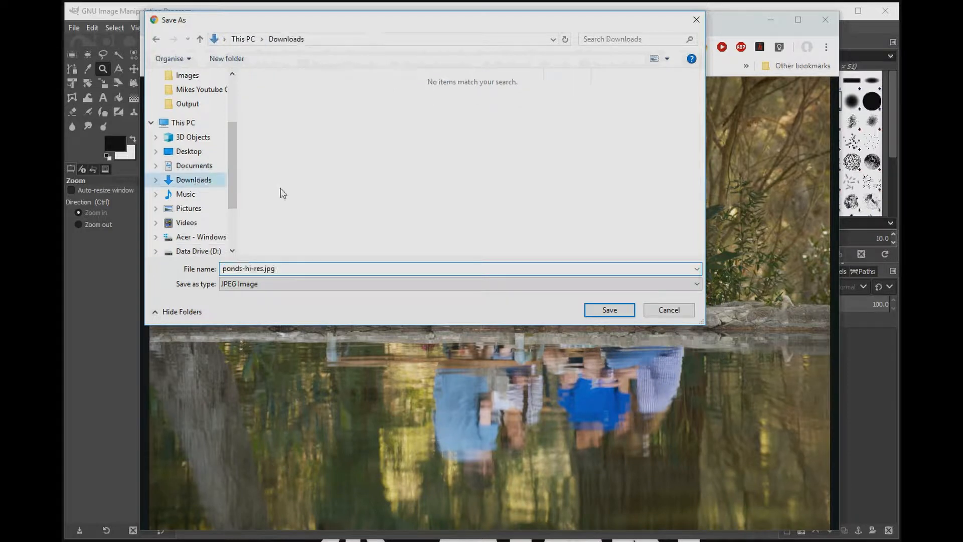
pyautogui.click(611, 310)
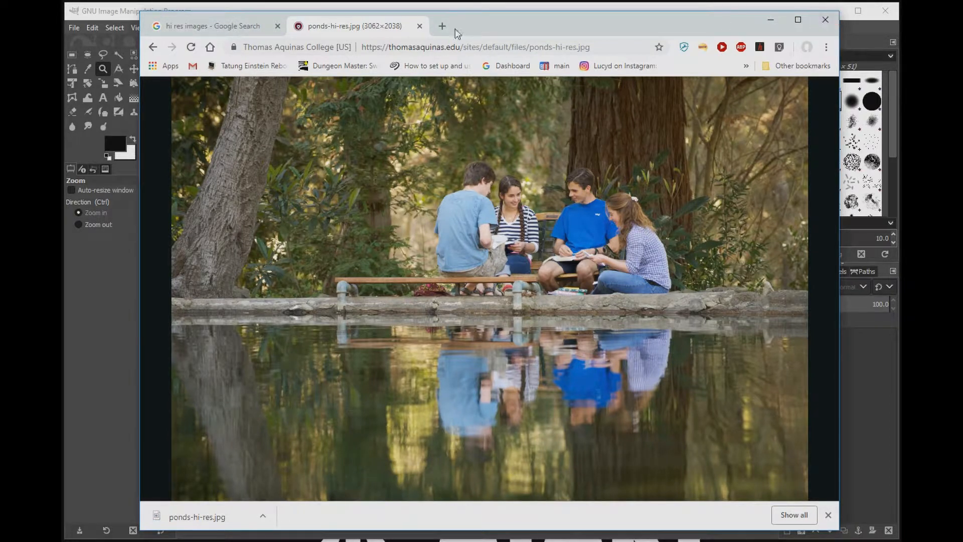
# Step: Close the image tab and the search preview, then minimise the browser window
pyautogui.click(420, 27)
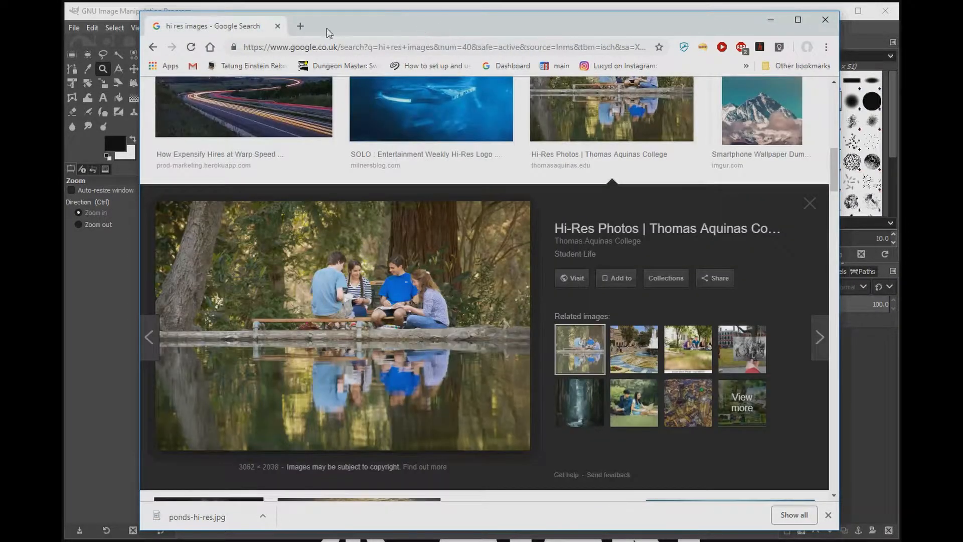
pyautogui.click(809, 203)
pyautogui.click(771, 22)
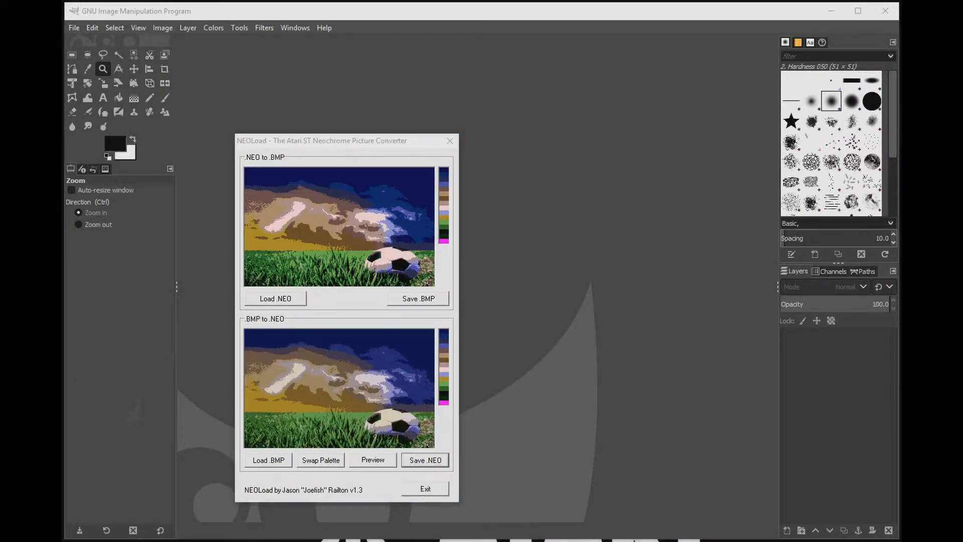
# Step: Inspect the downloaded ponds-hi-res.jpg file's details in its properties, including dimensions and bit depth
pyautogui.hotkey('alt', 'Tab')
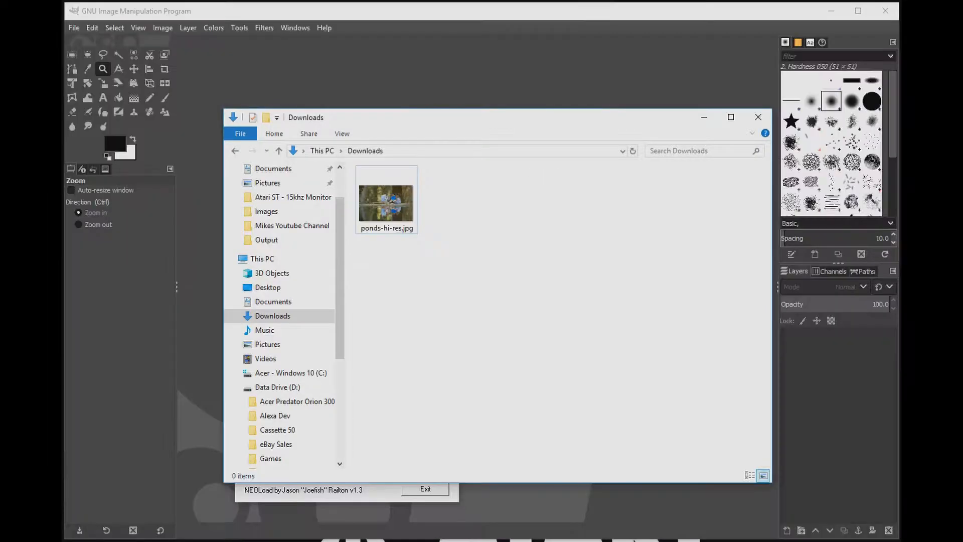
pyautogui.rightClick(396, 195)
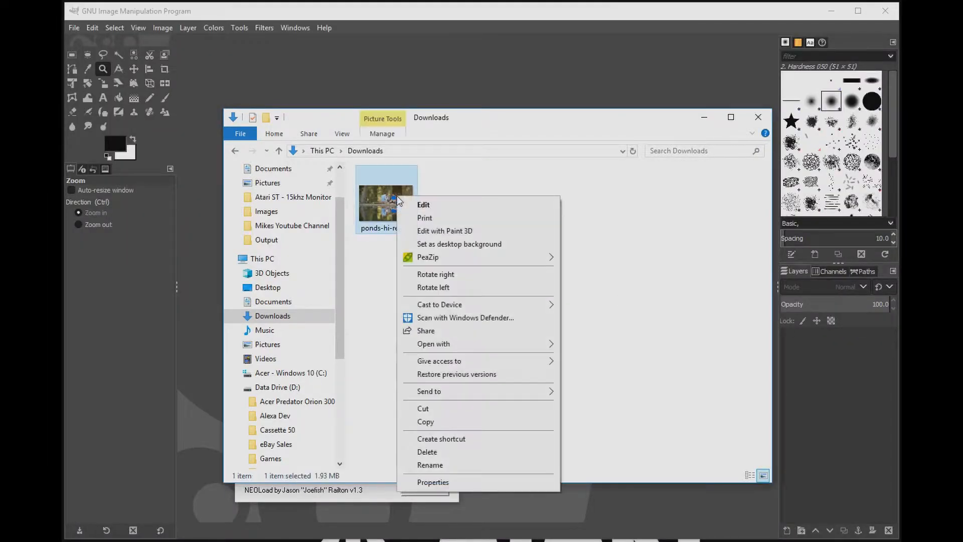
pyautogui.click(433, 482)
pyautogui.click(483, 226)
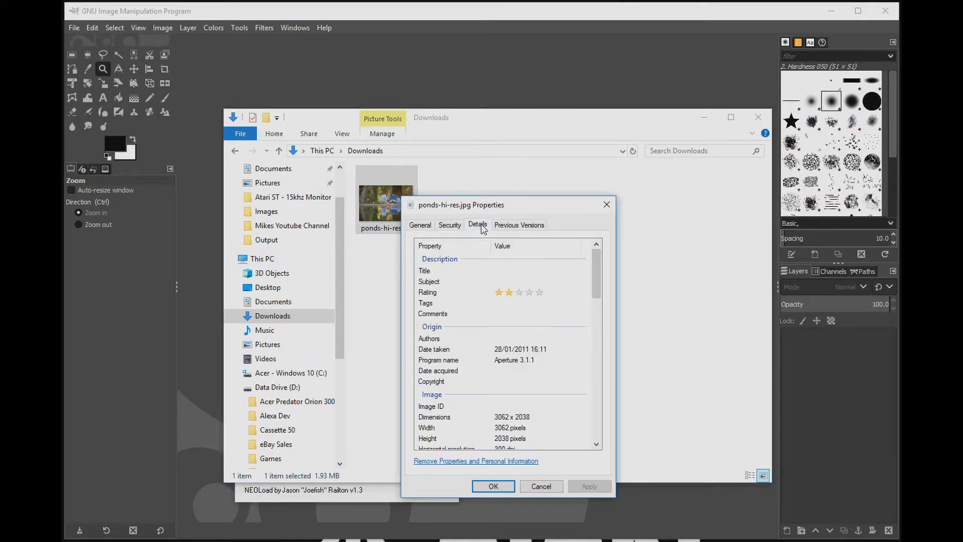
pyautogui.click(597, 446)
pyautogui.scroll(-2, 596, 445)
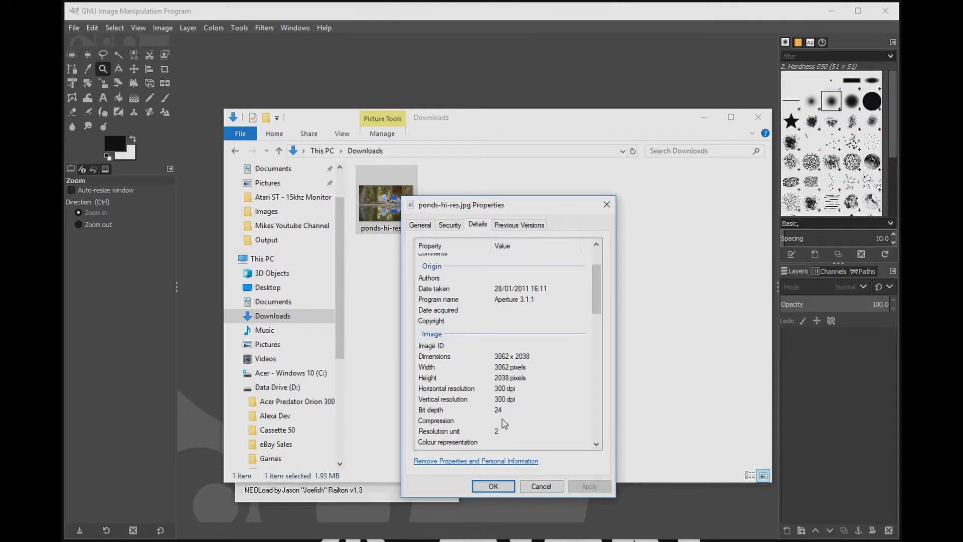
pyautogui.click(494, 486)
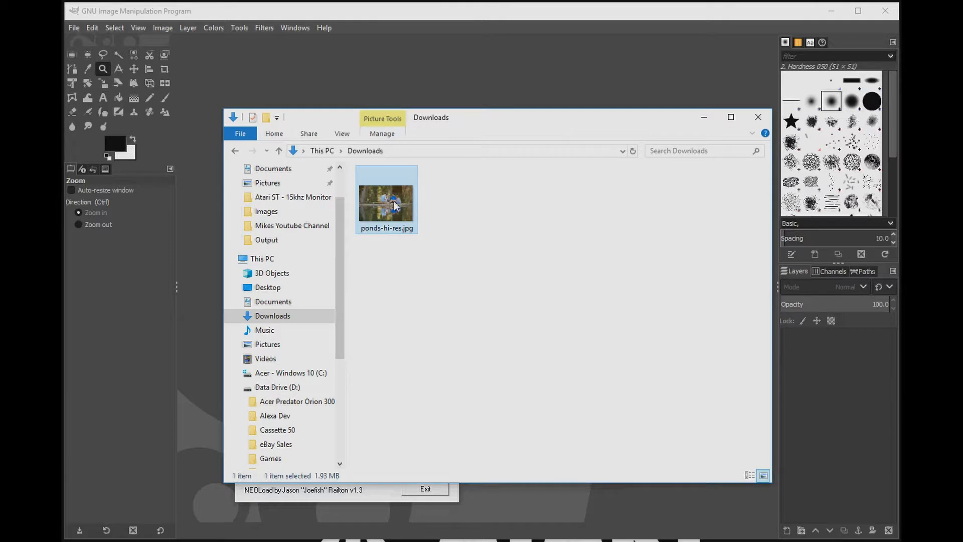
# Step: Open ponds-hi-res.jpg in GIMP, converting it to the GIMP built-in sRGB working space
pyautogui.moveTo(387, 215); pyautogui.dragTo(209, 177)
pyautogui.moveTo(65, 78); pyautogui.dragTo(291, 95)
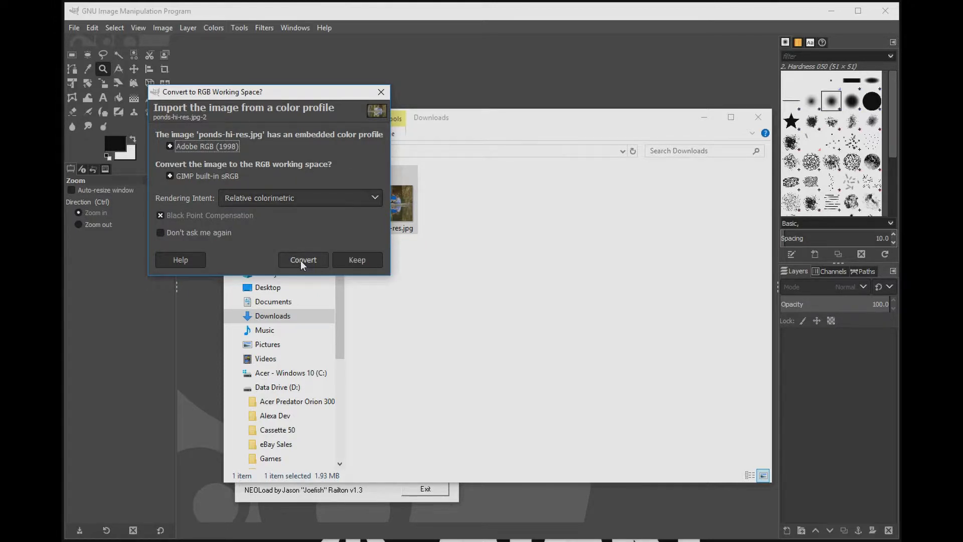
pyautogui.click(204, 177)
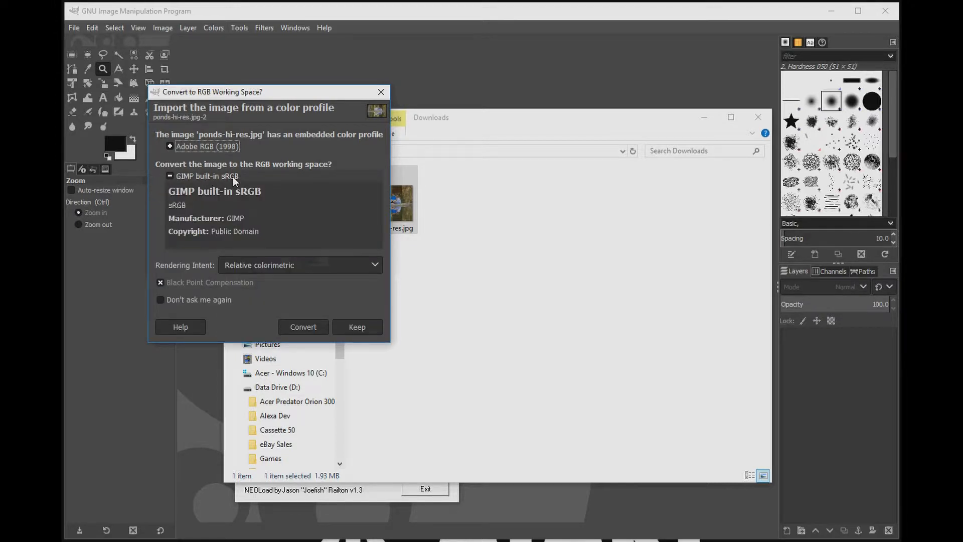
pyautogui.click(233, 177)
pyautogui.click(310, 260)
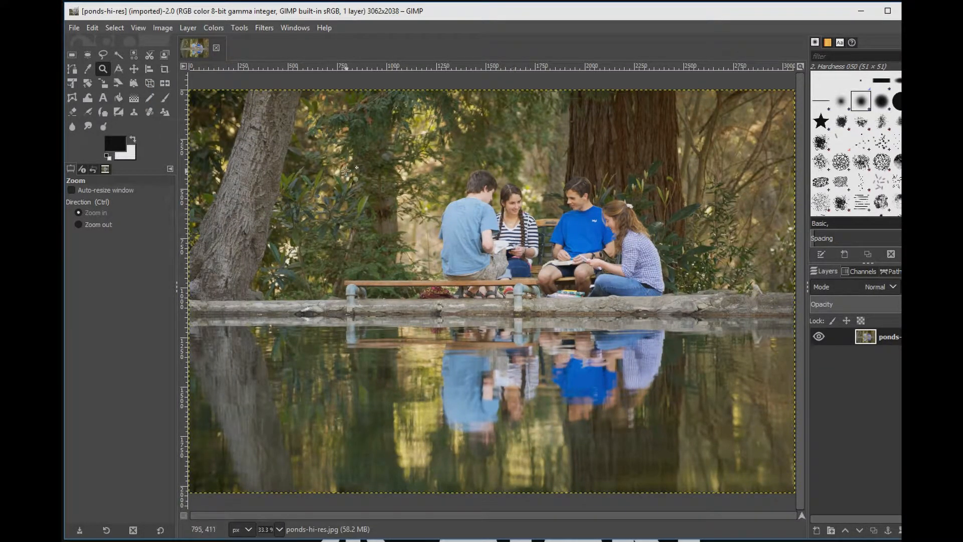
# Step: Convert the image to indexed mode with a 16-colour optimum palette and Floyd-Steinberg (reduced color bleeding) dithering
pyautogui.click(167, 29)
pyautogui.moveTo(179, 68)
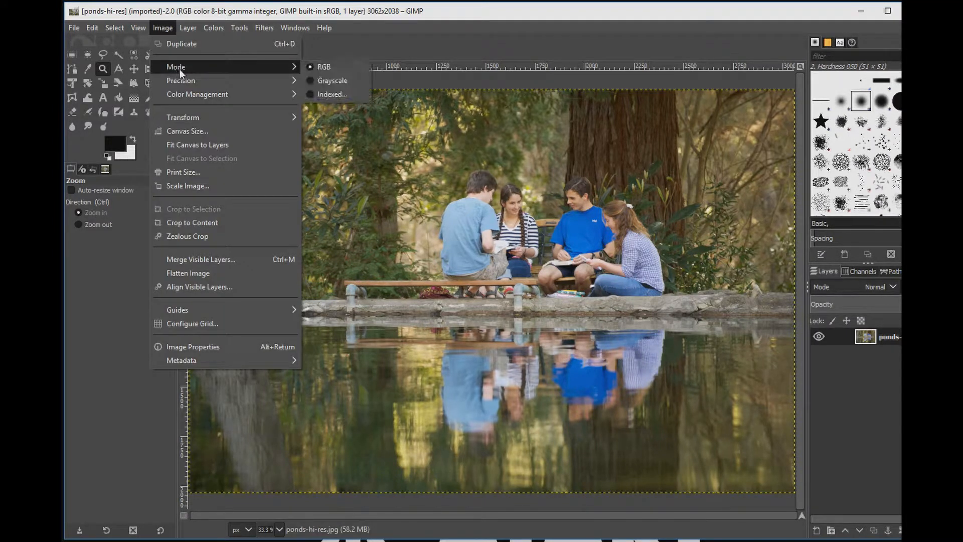
pyautogui.click(331, 93)
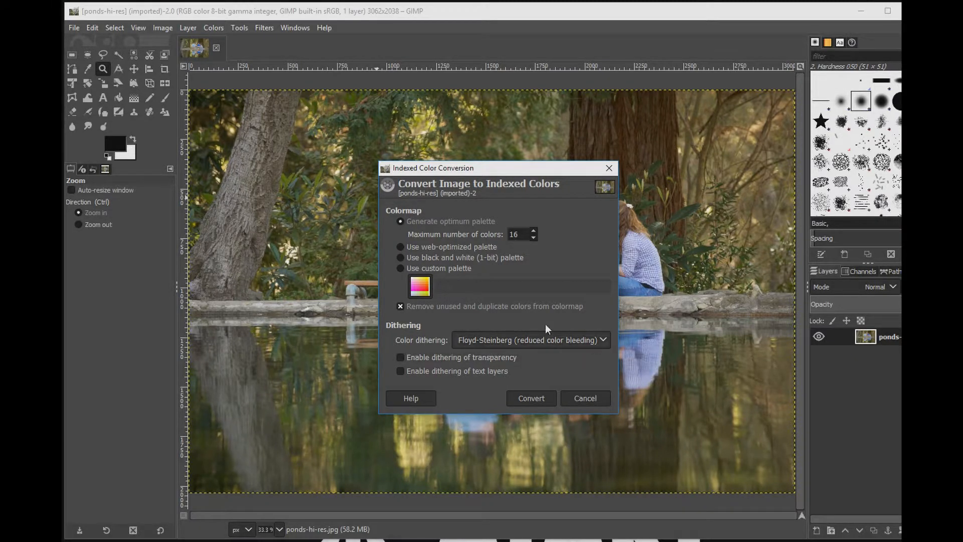
pyautogui.click(581, 342)
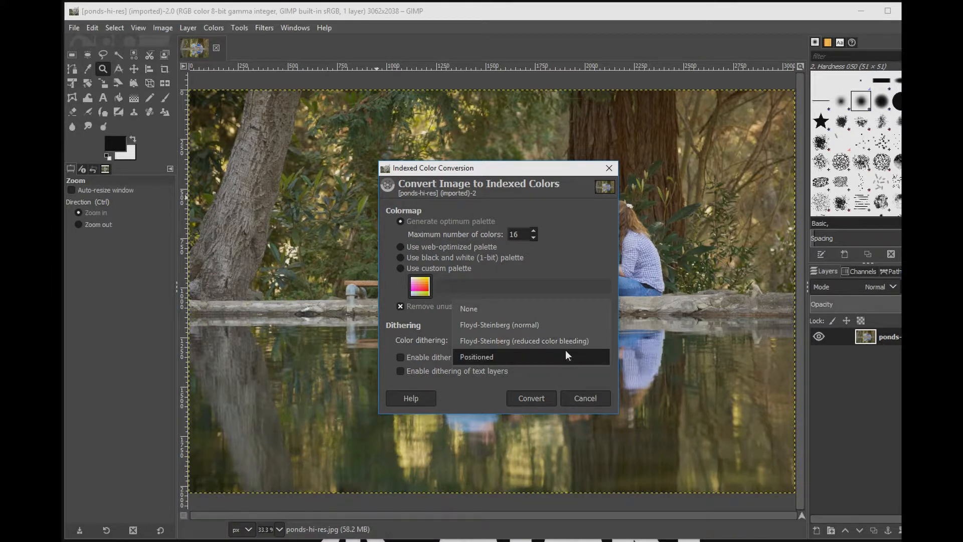
pyautogui.click(565, 342)
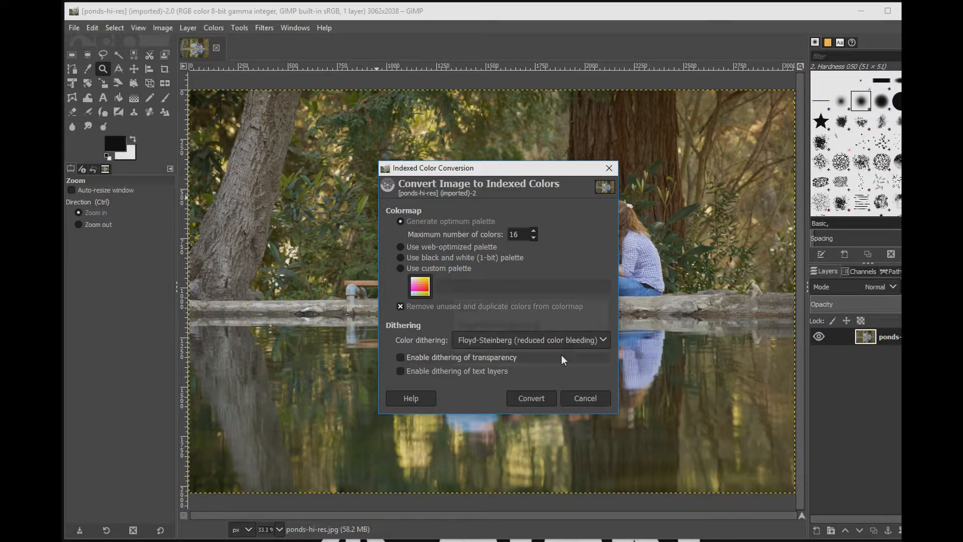
pyautogui.click(532, 400)
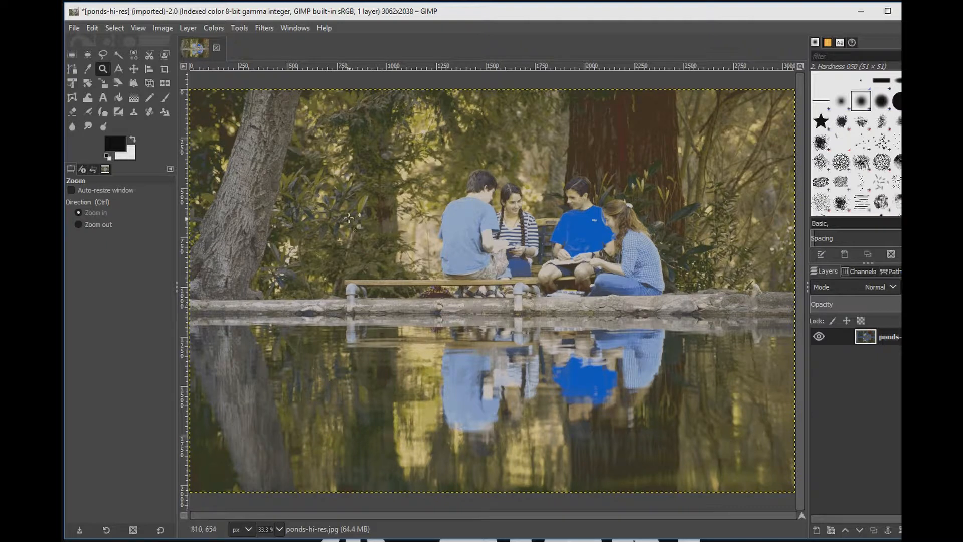
pyautogui.click(214, 28)
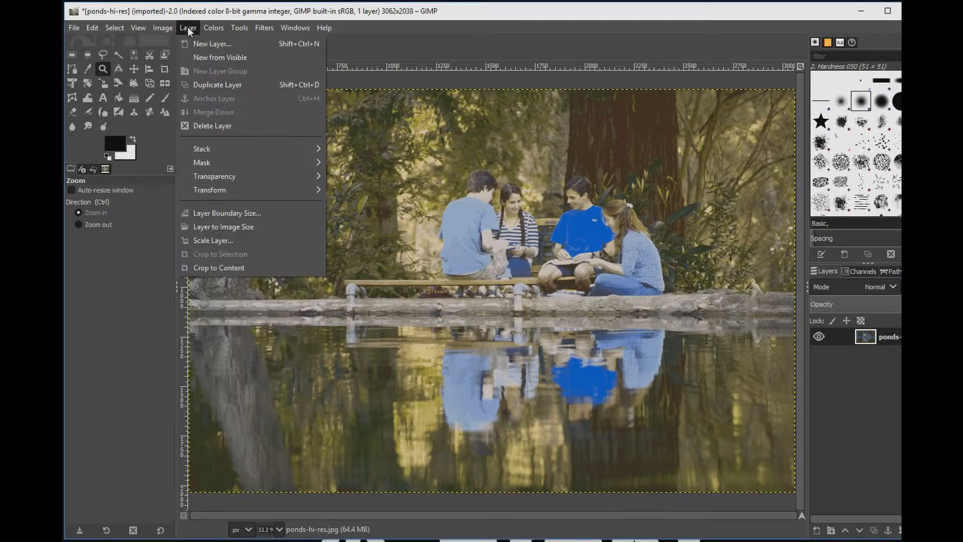
pyautogui.moveTo(163, 27)
pyautogui.moveTo(169, 65)
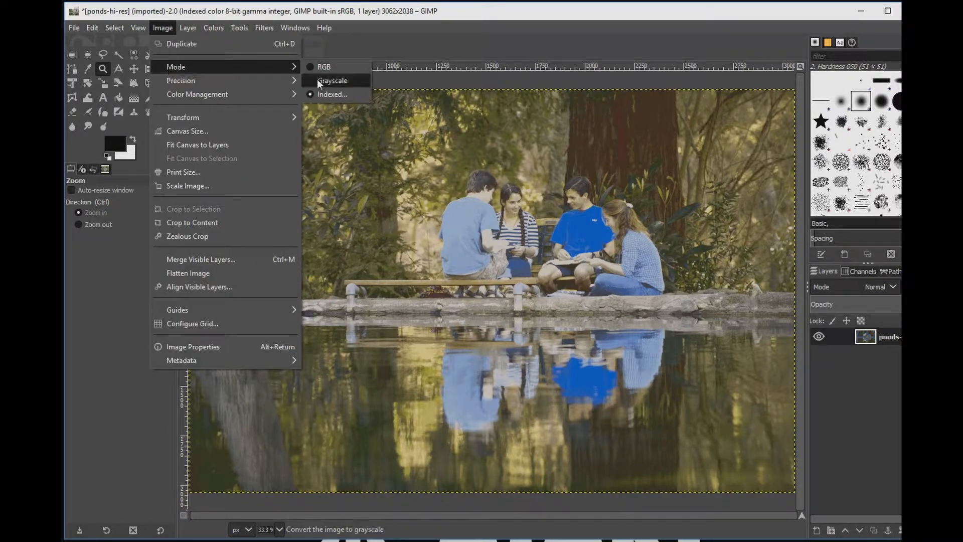
pyautogui.click(350, 96)
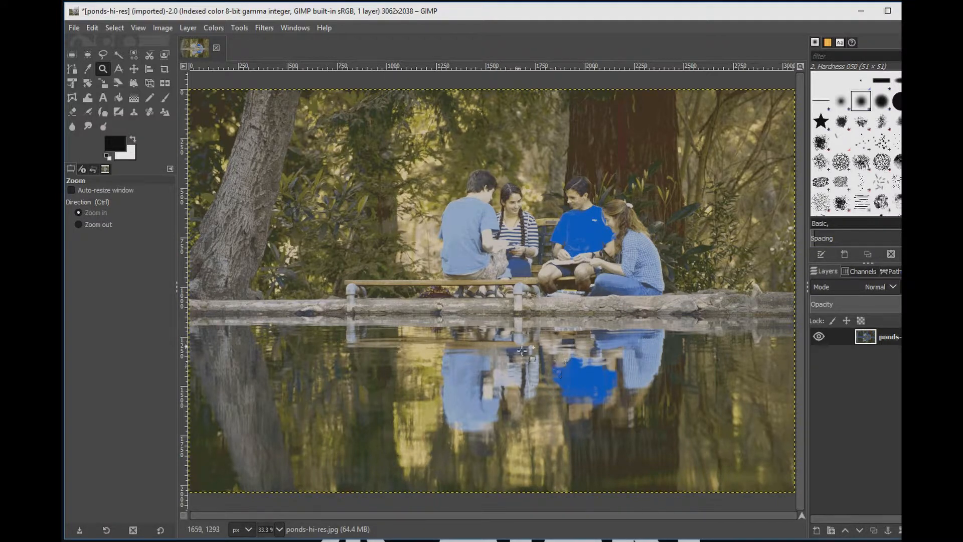
# Step: Export the image as ponds-hi-res.bmp in Windows BMP format to Downloads, then view the Downloads folder
pyautogui.click(74, 28)
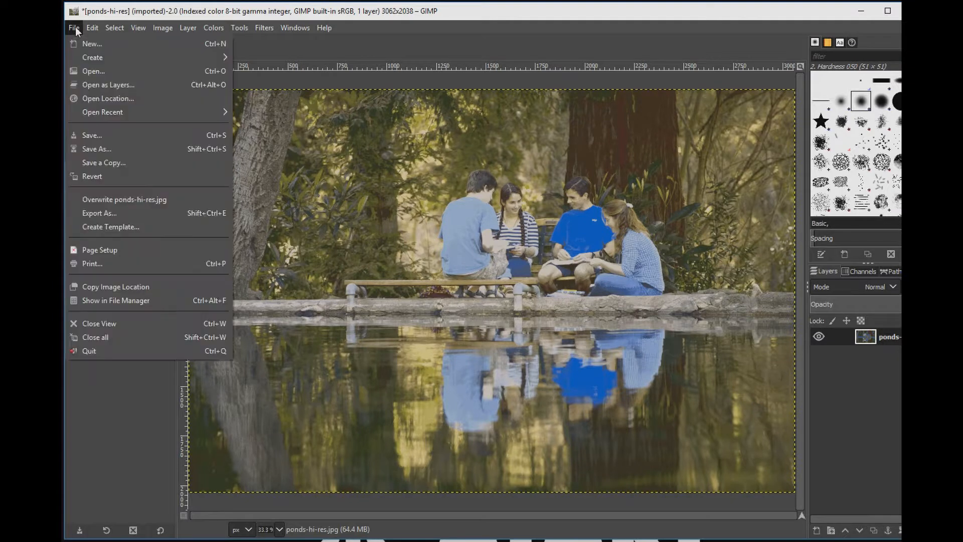
pyautogui.click(125, 212)
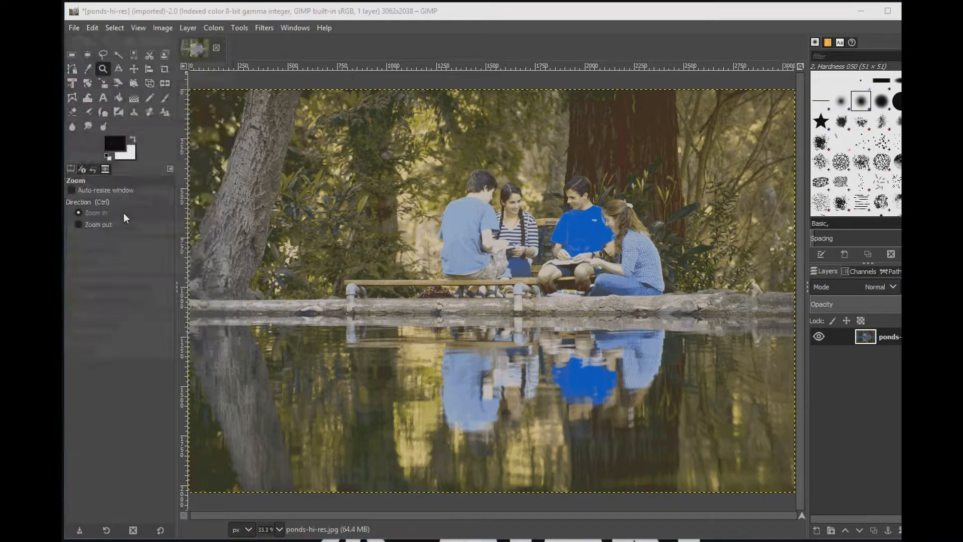
pyautogui.moveTo(201, 51); pyautogui.dragTo(438, 69)
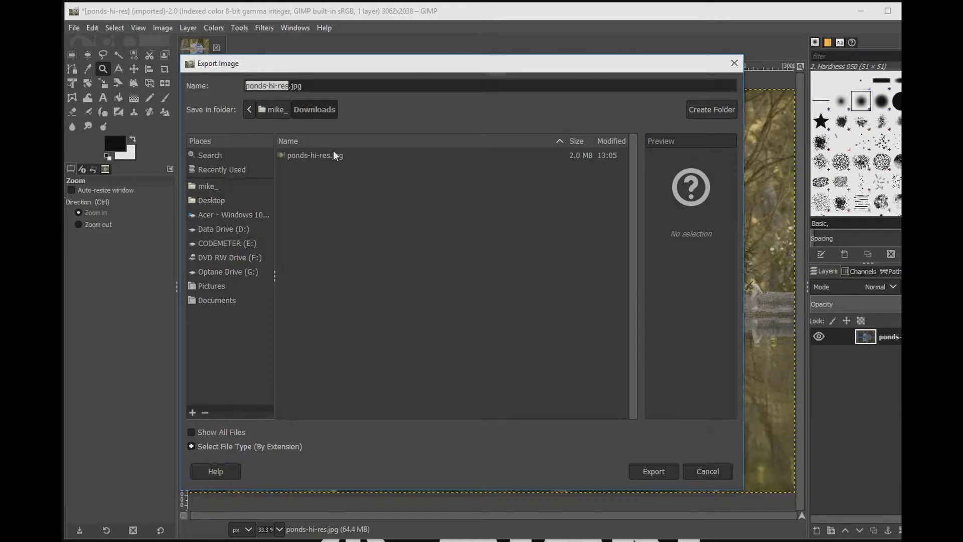
pyautogui.click(191, 446)
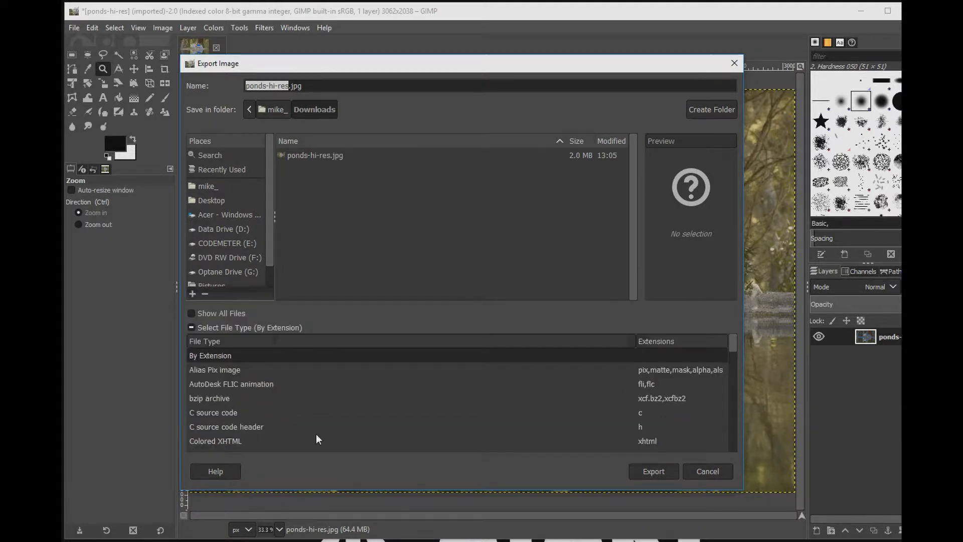
pyautogui.moveTo(732, 342); pyautogui.dragTo(723, 448)
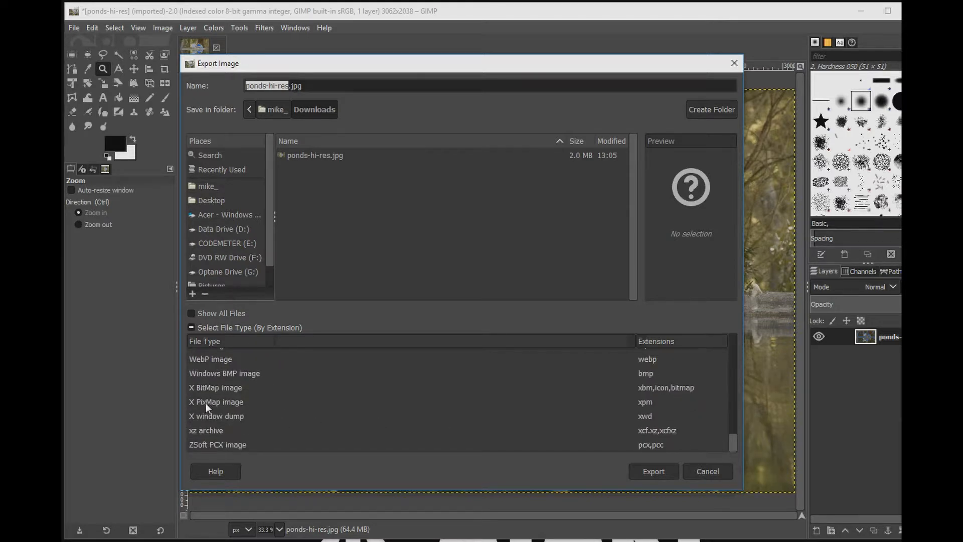
pyautogui.click(210, 375)
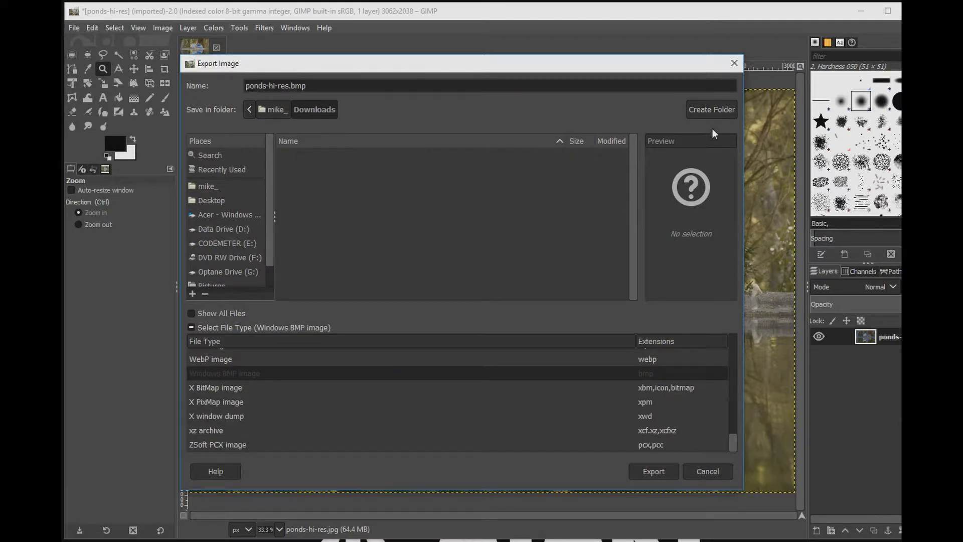
pyautogui.click(654, 471)
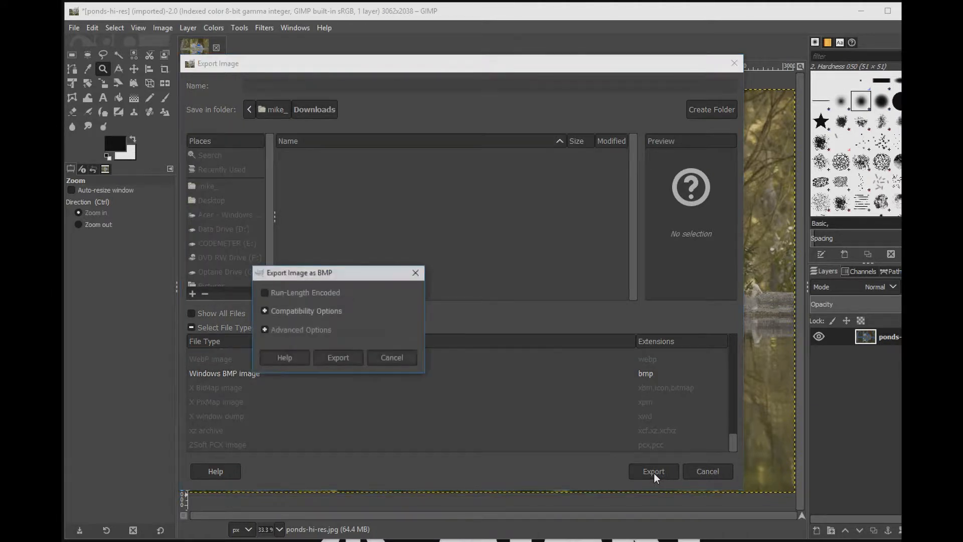
pyautogui.click(330, 360)
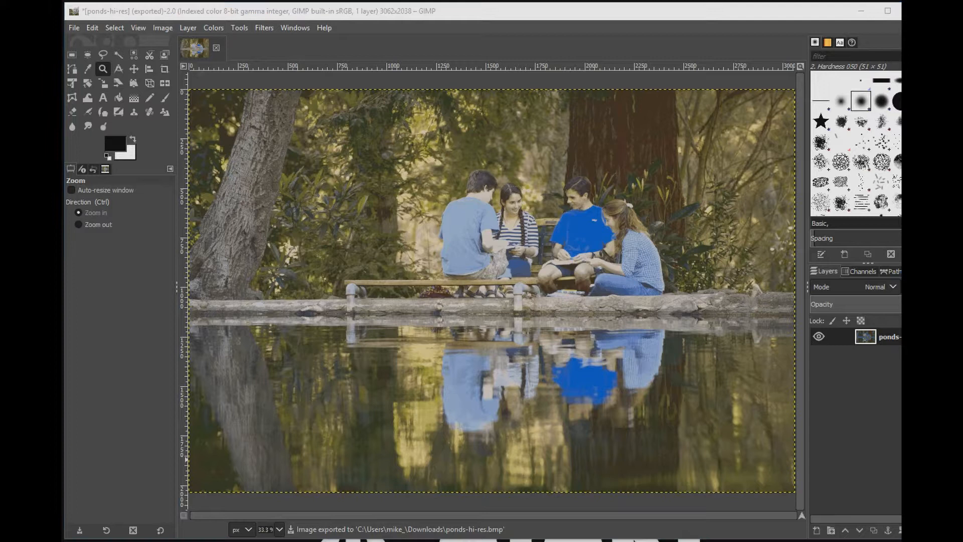
pyautogui.click(211, 541)
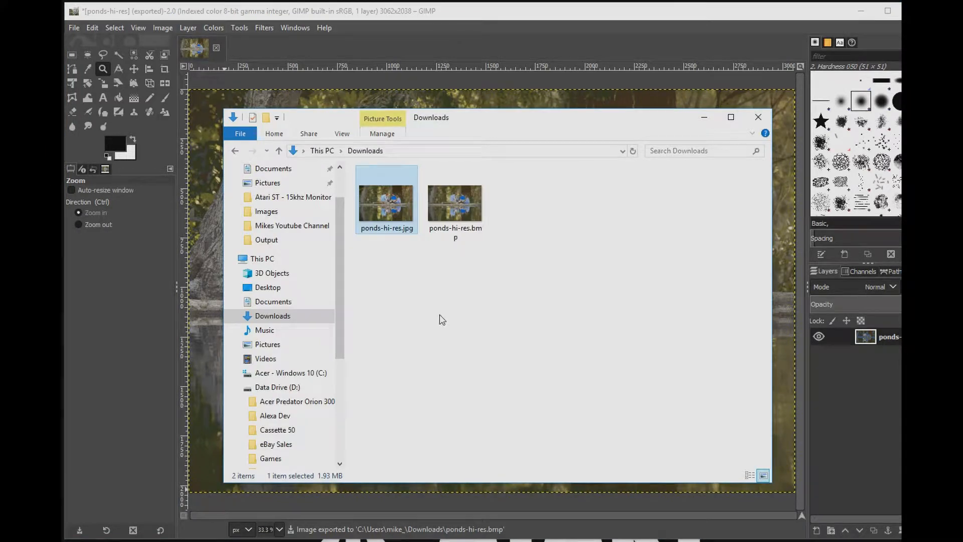
# Step: Inspect the exported ponds-hi-res.bmp file's detailed properties, including its dimensions and bit depth
pyautogui.click(463, 219)
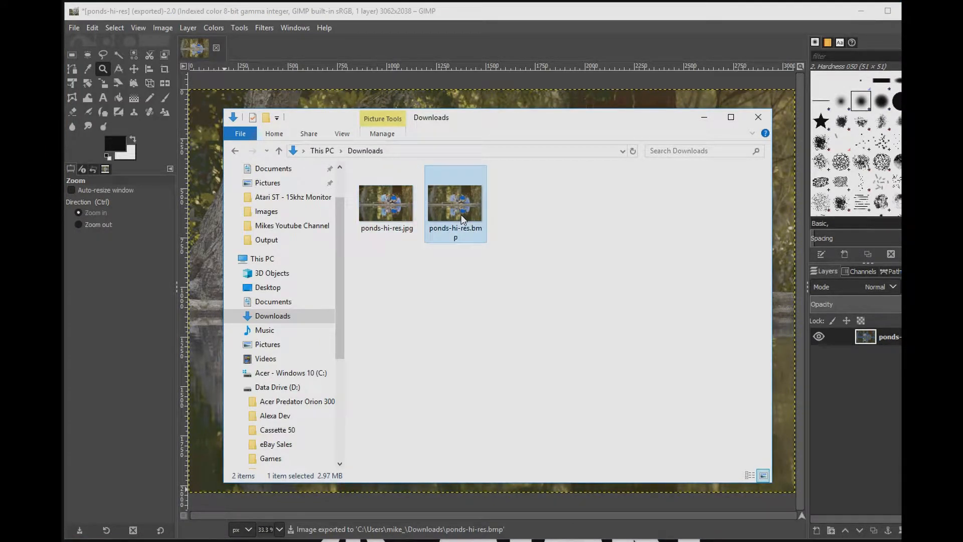
pyautogui.click(395, 206)
pyautogui.rightClick(444, 203)
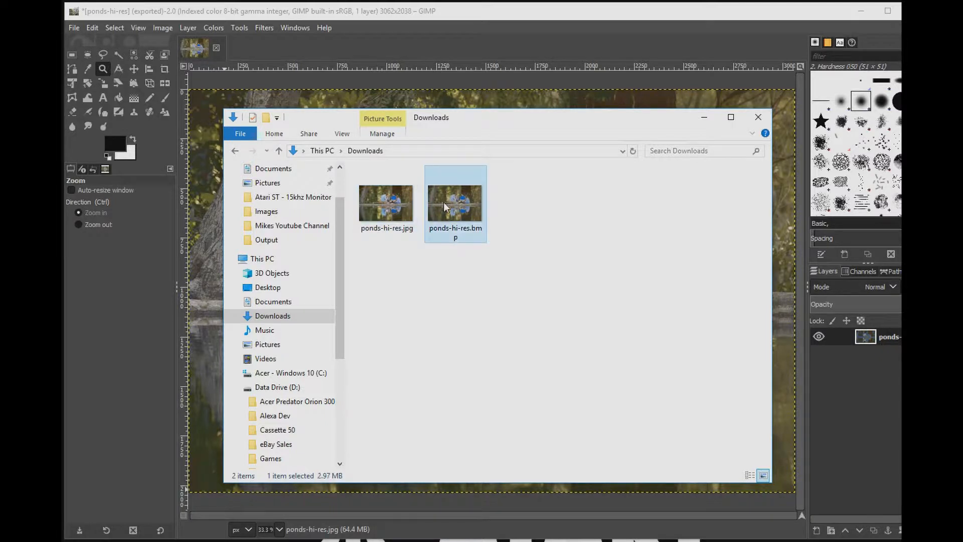
pyautogui.click(481, 528)
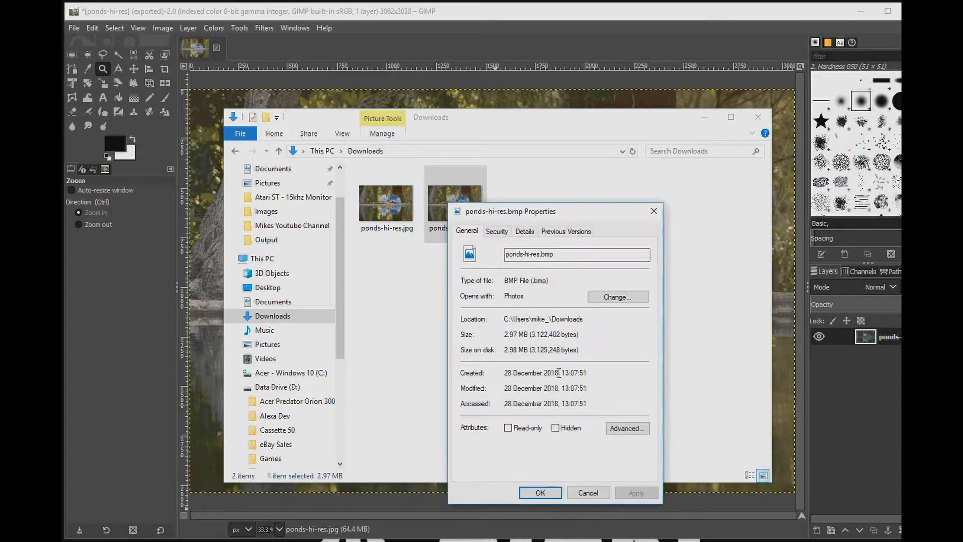
pyautogui.click(526, 234)
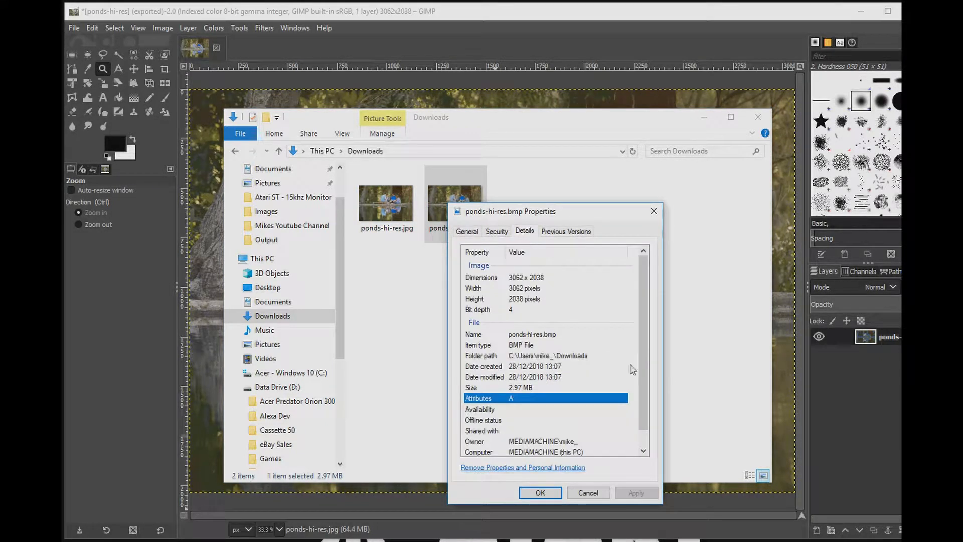
pyautogui.moveTo(640, 342); pyautogui.dragTo(639, 319)
pyautogui.moveTo(564, 215); pyautogui.dragTo(655, 173)
# Step: Compare with the details of ponds-hi-res.jpg, then close both properties dialogs
pyautogui.rightClick(404, 213)
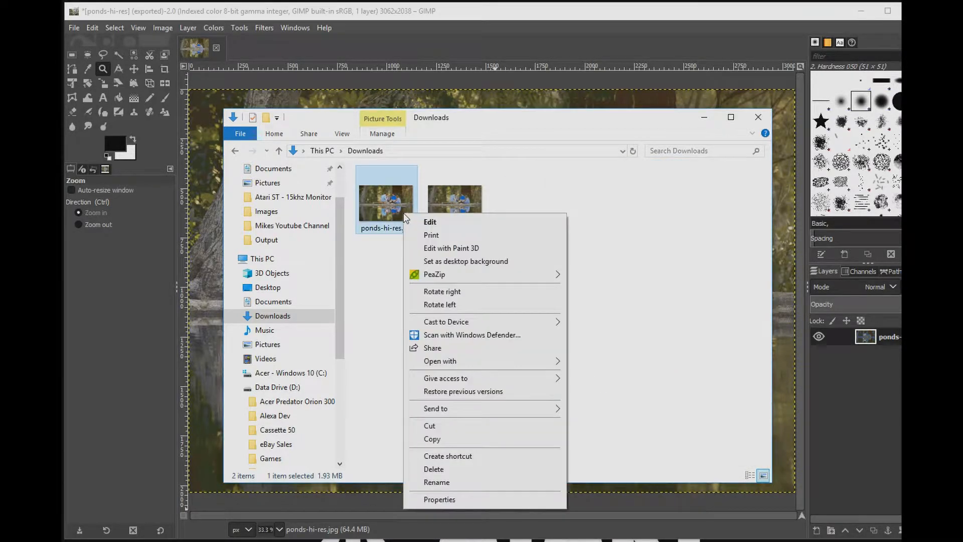
pyautogui.click(434, 499)
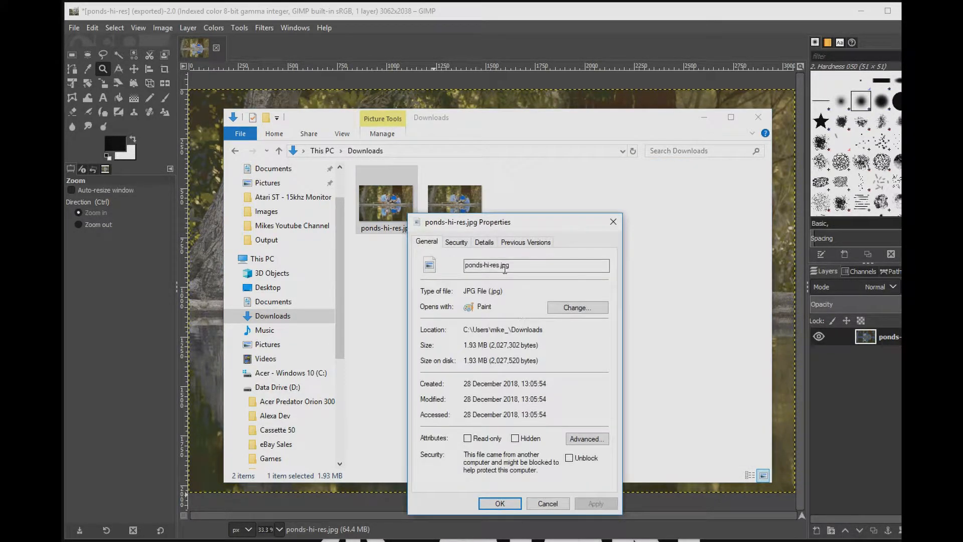
pyautogui.click(485, 242)
pyautogui.moveTo(601, 296); pyautogui.dragTo(590, 332)
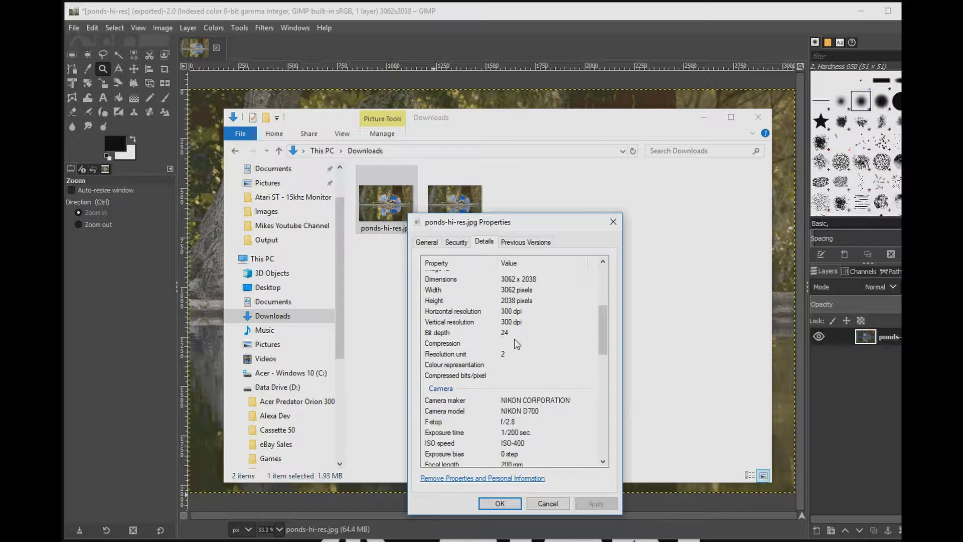
pyautogui.click(613, 222)
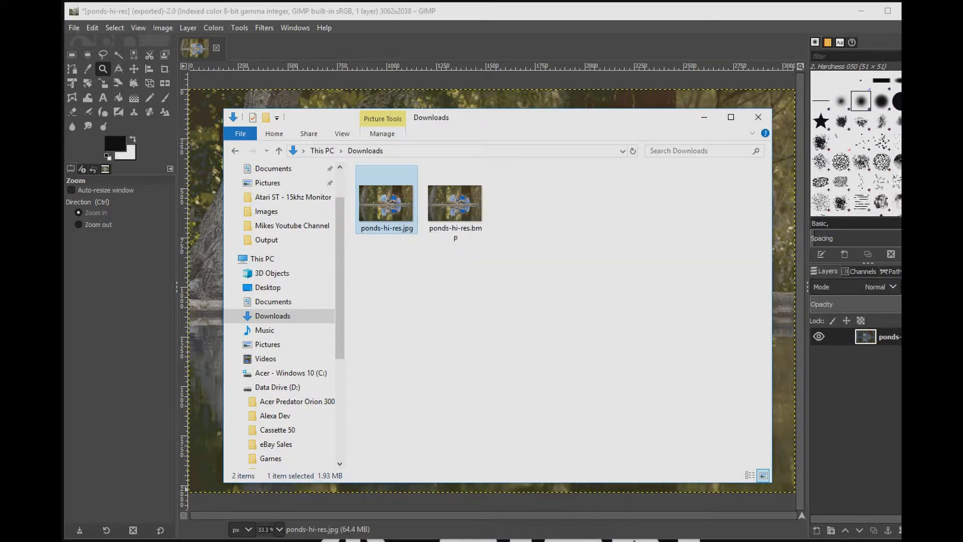
pyautogui.click(635, 541)
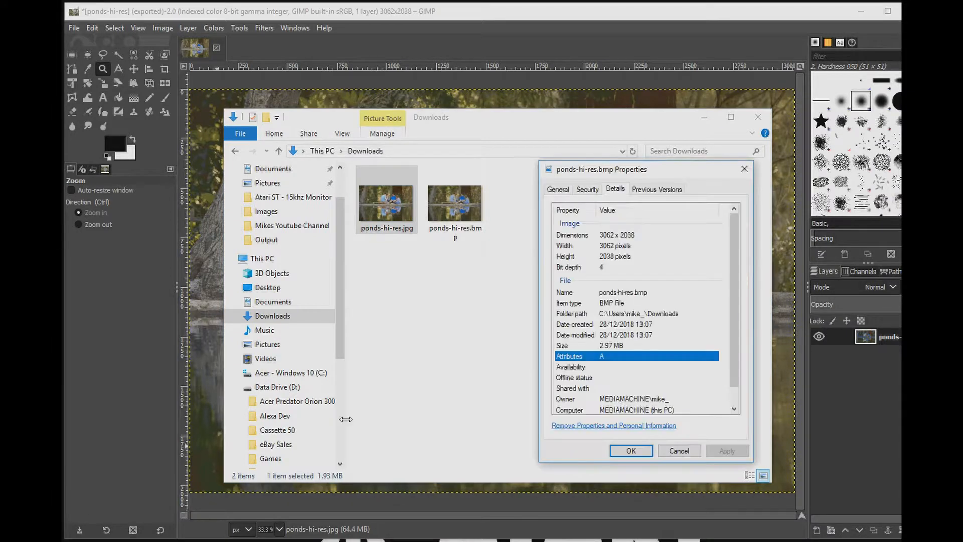
pyautogui.click(631, 451)
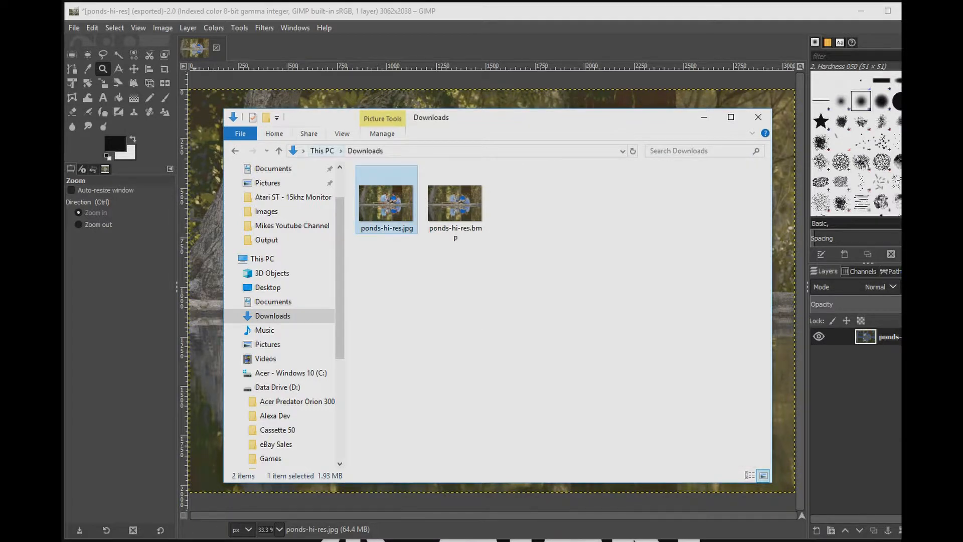
# Step: Scale the image to 320 x 200 pixels with the width/height chain unlinked
pyautogui.click(160, 28)
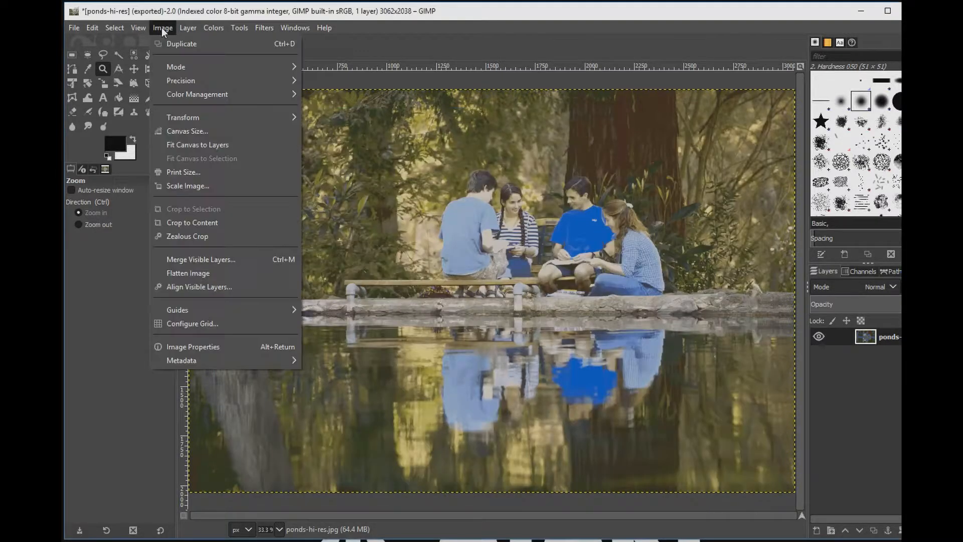
pyautogui.click(186, 186)
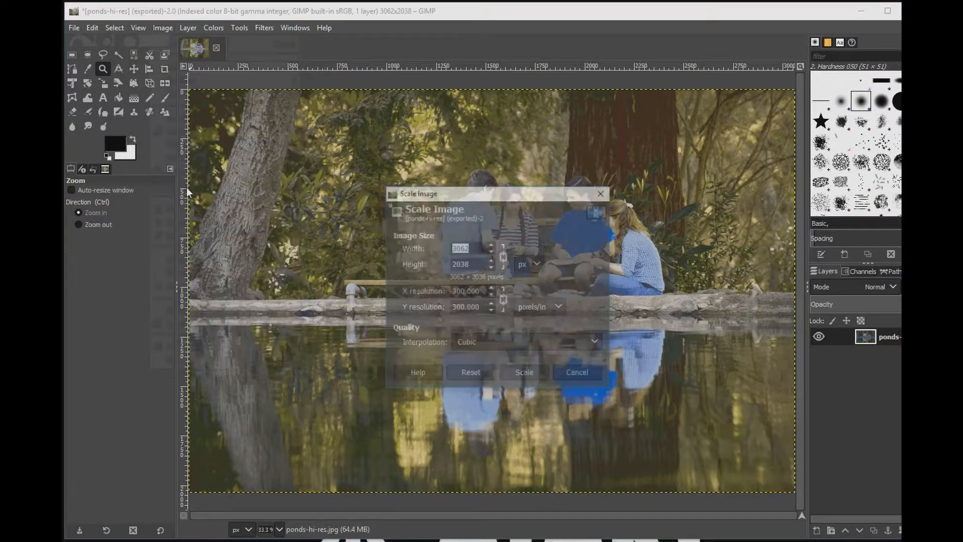
pyautogui.click(504, 258)
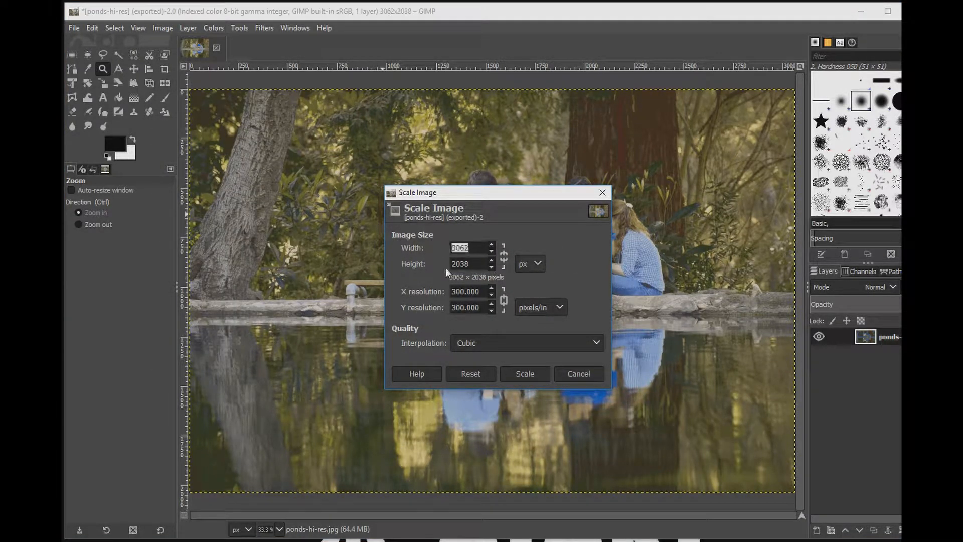
pyautogui.write('32')
pyautogui.write('0')
pyautogui.write('200')
pyautogui.click(517, 376)
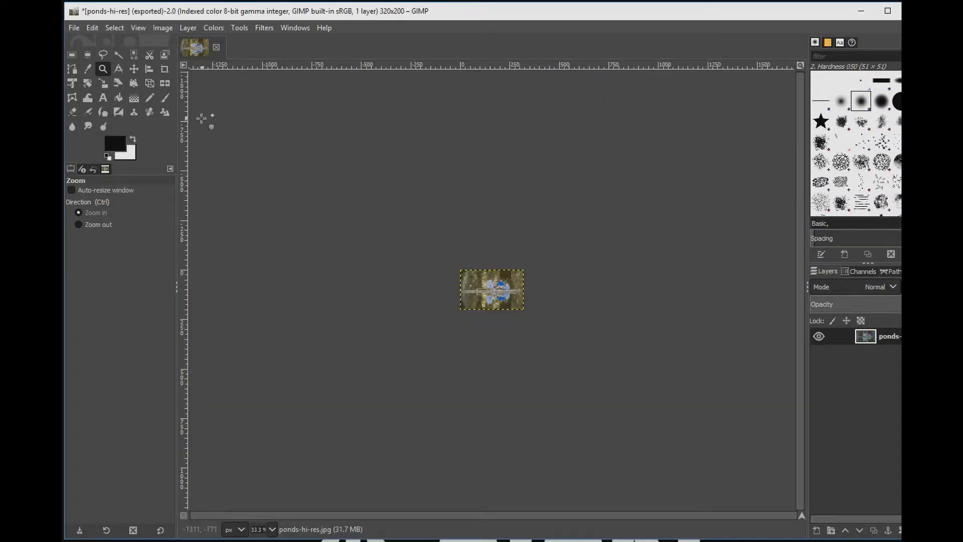
# Step: Zoom in to examine the scaled image's pixels closely, then zoom back out
pyautogui.click(492, 279)
pyautogui.click(498, 291)
pyautogui.click(498, 291)
pyautogui.click(498, 292)
pyautogui.click(498, 291)
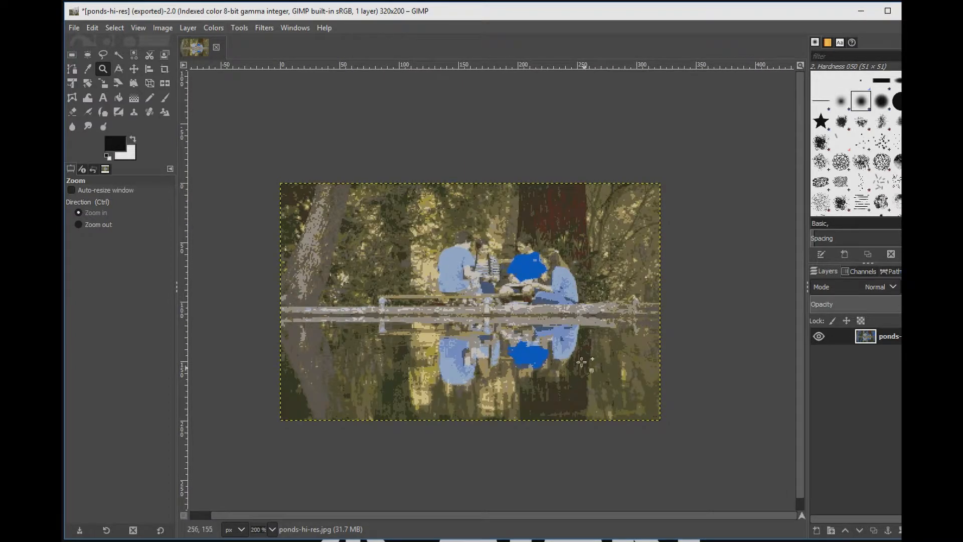
pyautogui.click(538, 346)
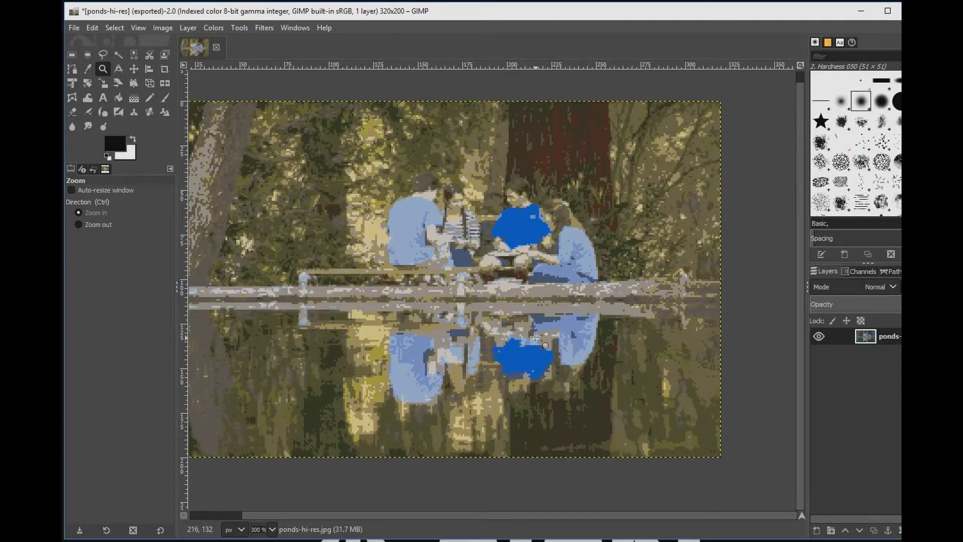
pyautogui.rightClick(536, 340)
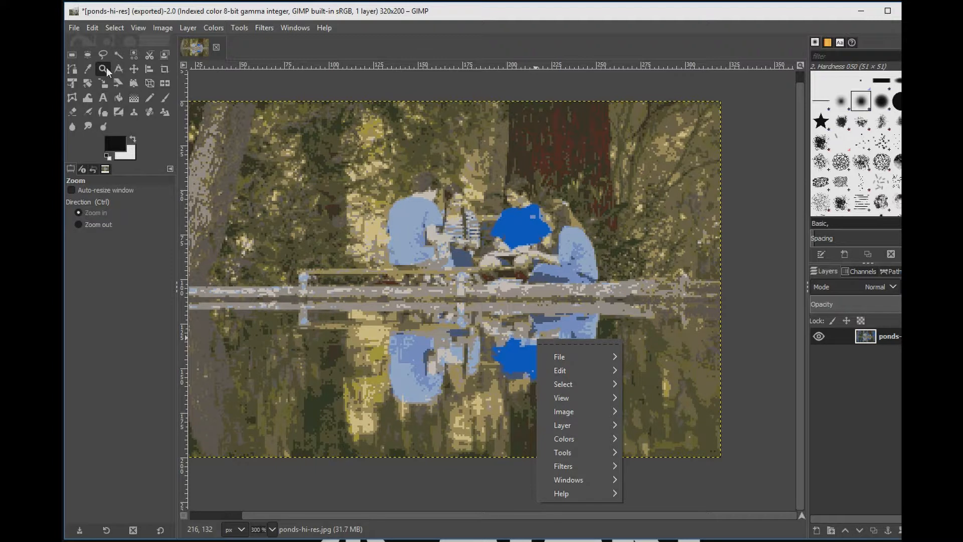
pyautogui.click(91, 224)
pyautogui.click(102, 224)
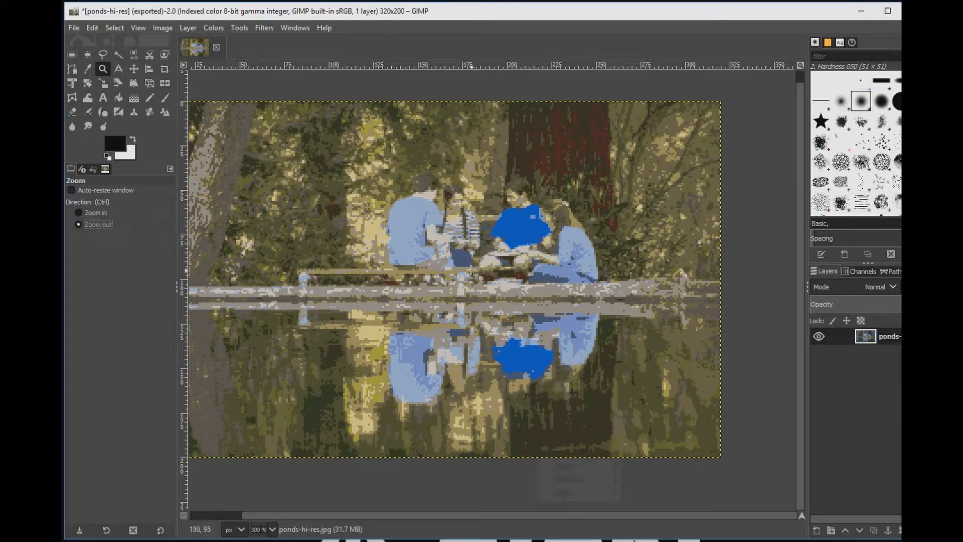
pyautogui.click(470, 271)
# Step: Export the image as ponds-320x200.bmp in the Downloads folder with default BMP options
pyautogui.click(74, 29)
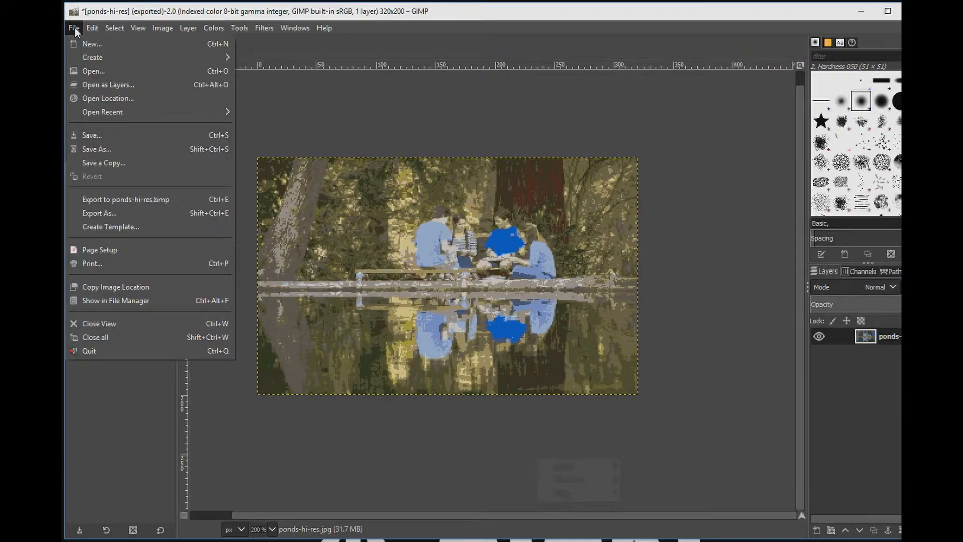
pyautogui.click(107, 215)
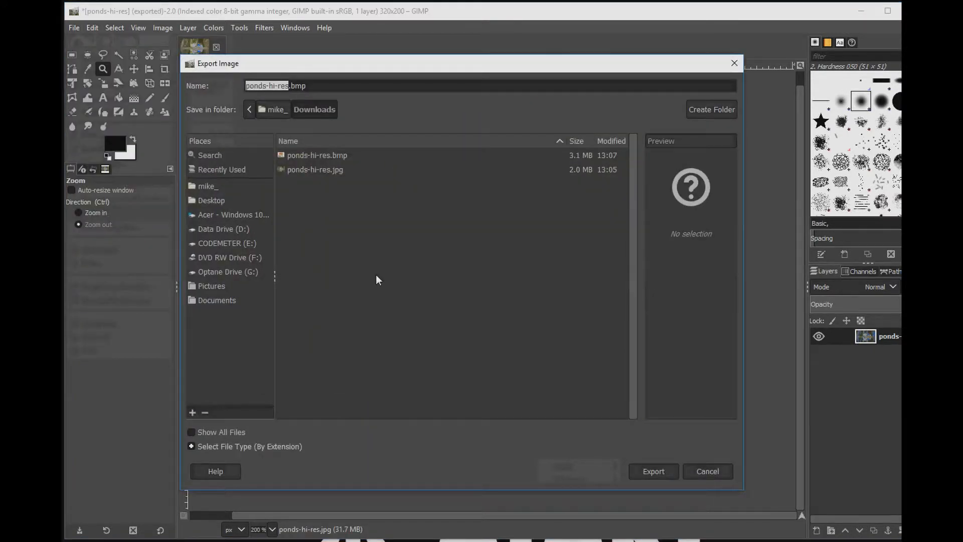
pyautogui.click(290, 86)
pyautogui.press('BackSpace')
pyautogui.press('BackSpace')
pyautogui.press('BackSpace')
pyautogui.press('BackSpace')
pyautogui.press('BackSpace')
pyautogui.press('BackSpace')
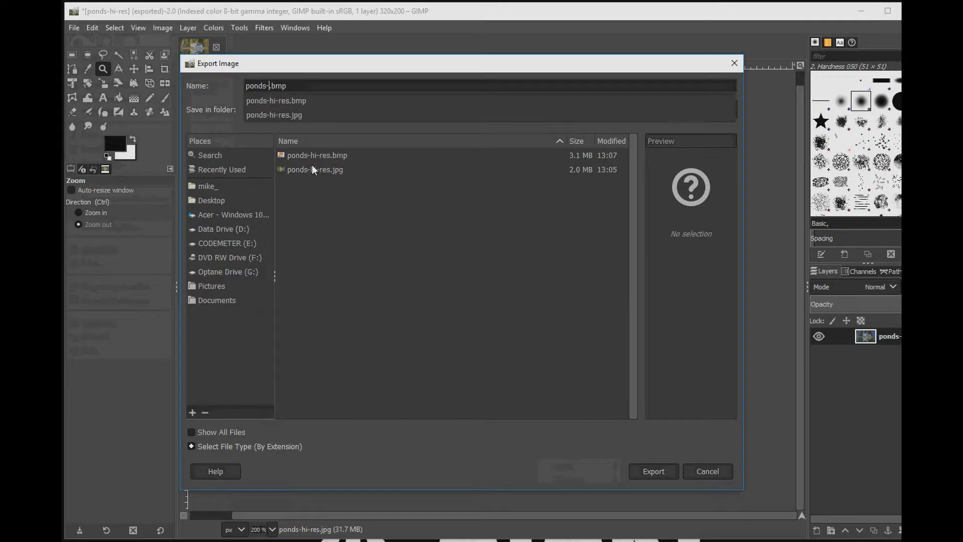
pyautogui.write('320x200')
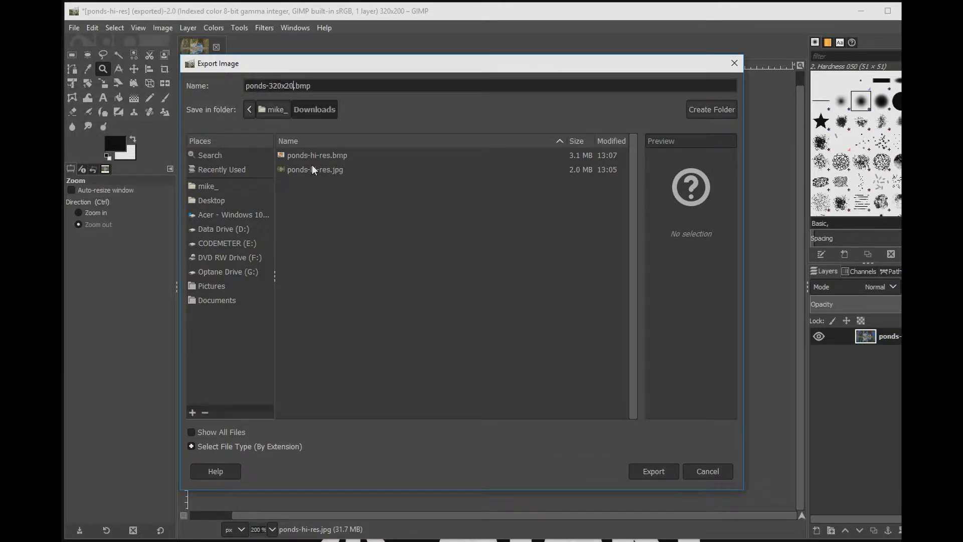
pyautogui.press('Return')
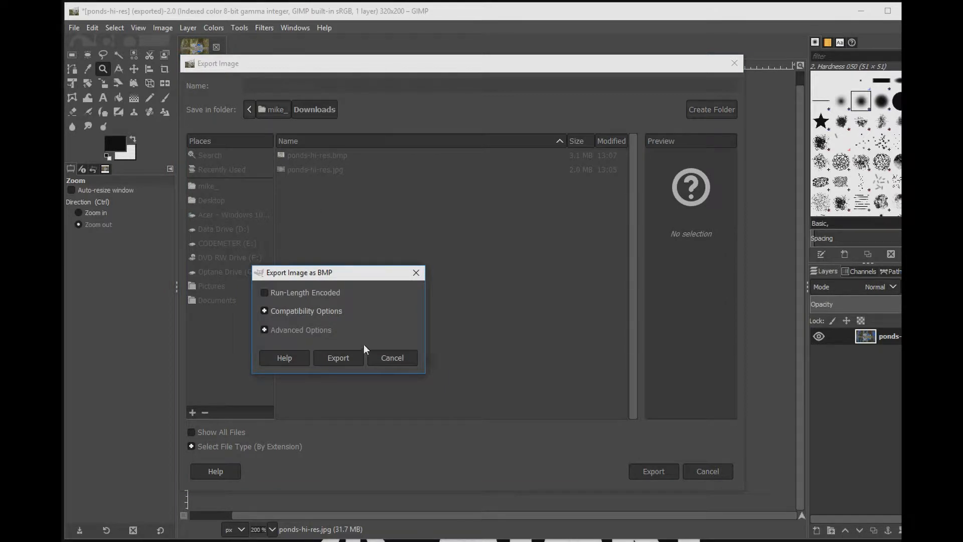
pyautogui.click(349, 356)
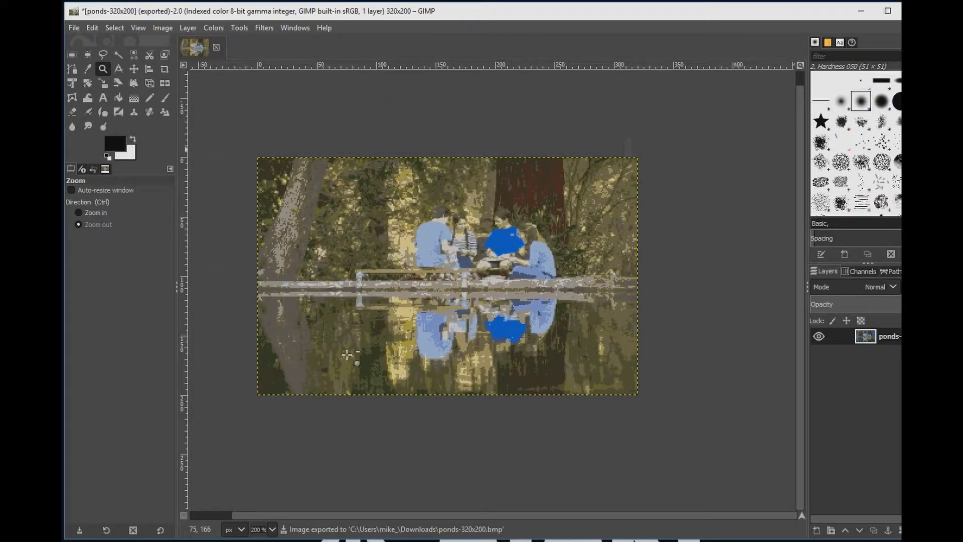
# Step: Switch to NEOLoad and load ponds-320x200.bmp from Downloads into the BMP to NEO converter
pyautogui.hotkey('alt', 'Tab')
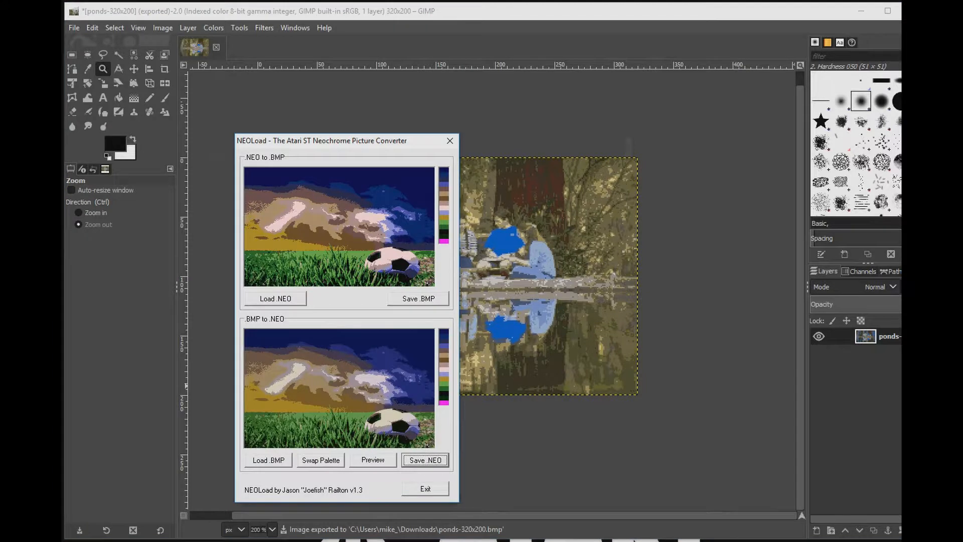
pyautogui.click(274, 460)
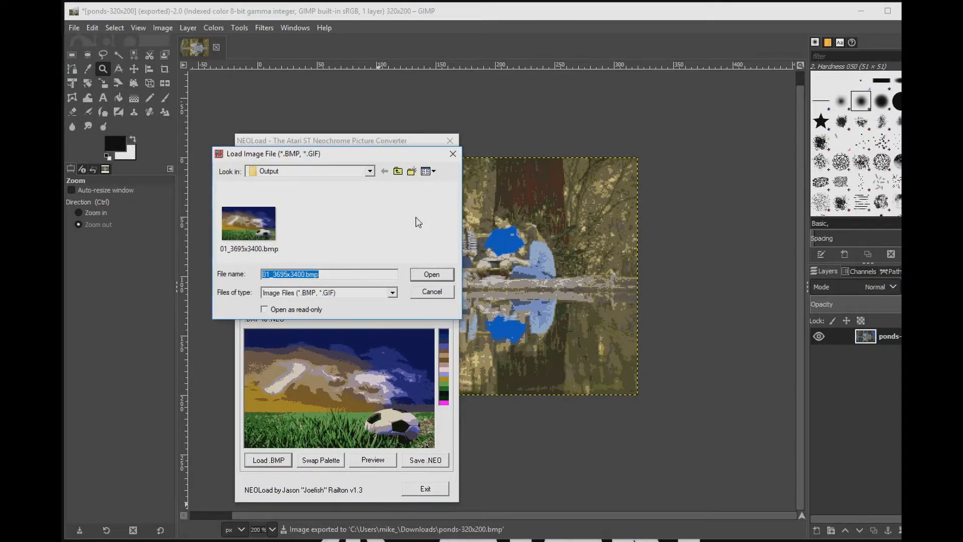
pyautogui.click(370, 172)
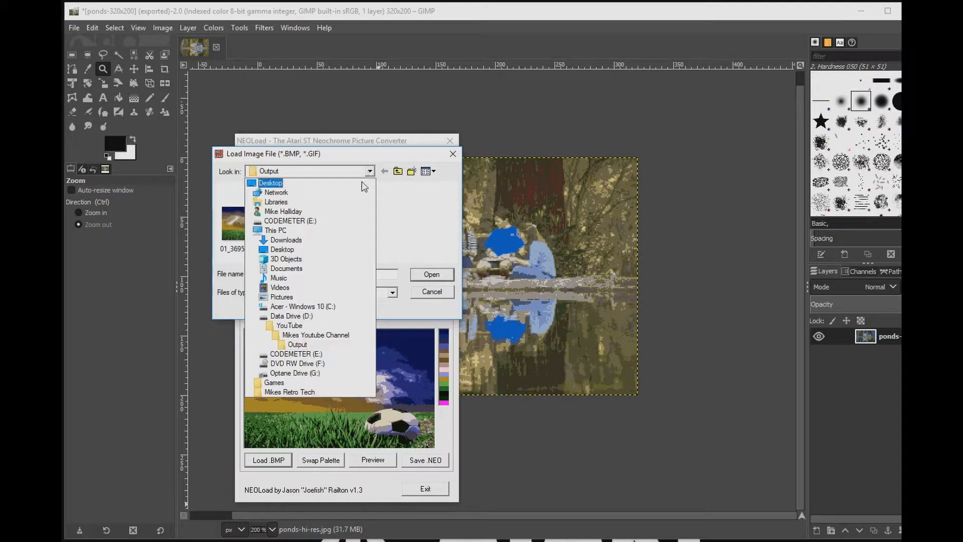
pyautogui.click(293, 242)
pyautogui.doubleClick(320, 230)
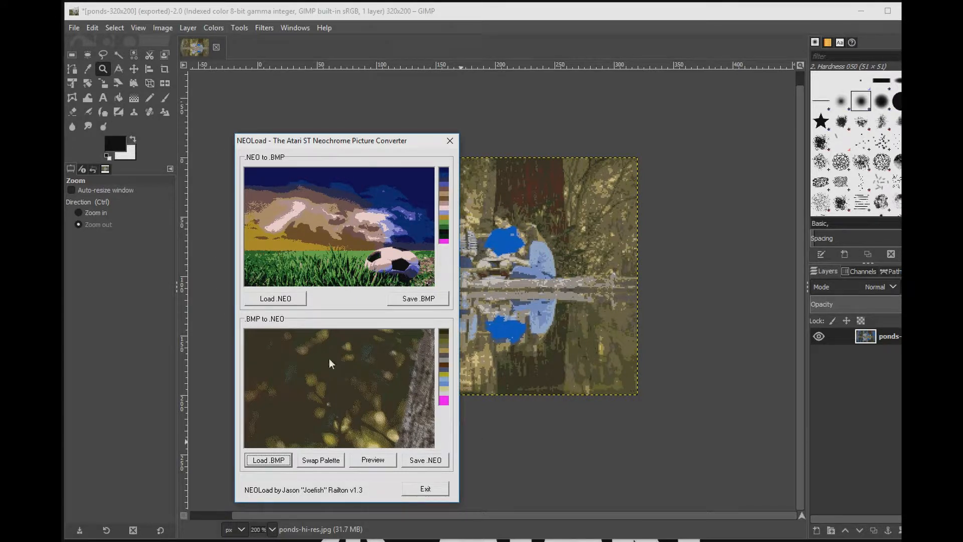
pyautogui.click(271, 461)
pyautogui.doubleClick(251, 228)
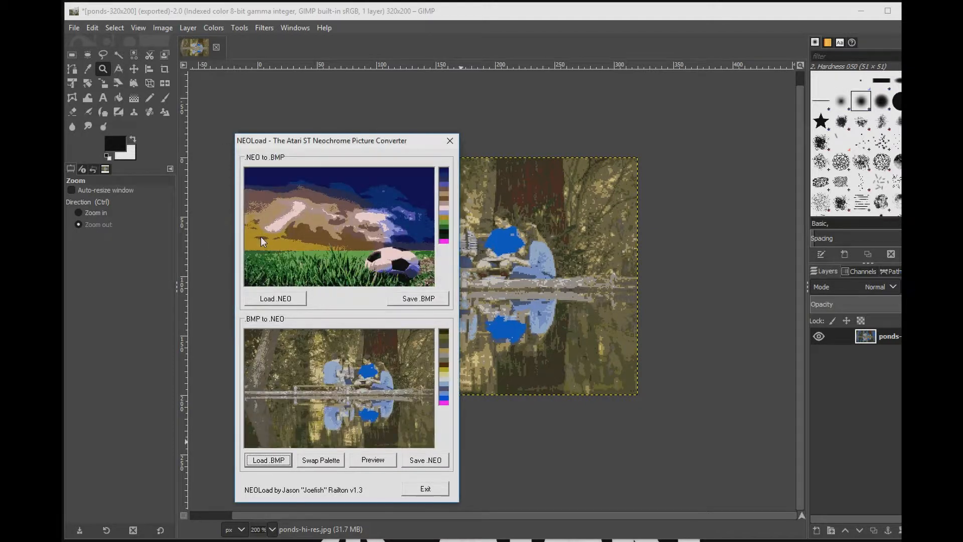
# Step: Preview the conversion and save it as converted.neo in the Downloads folder
pyautogui.click(373, 462)
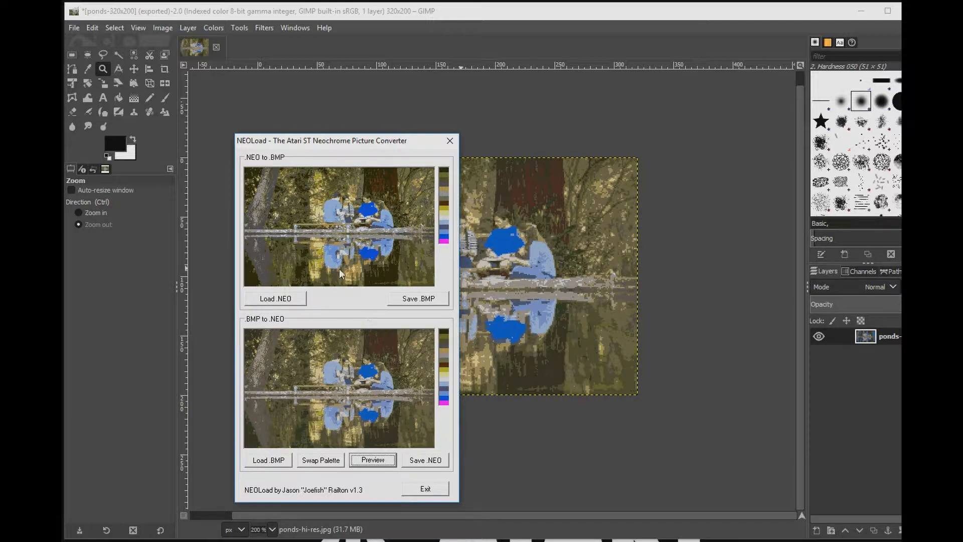
pyautogui.click(428, 461)
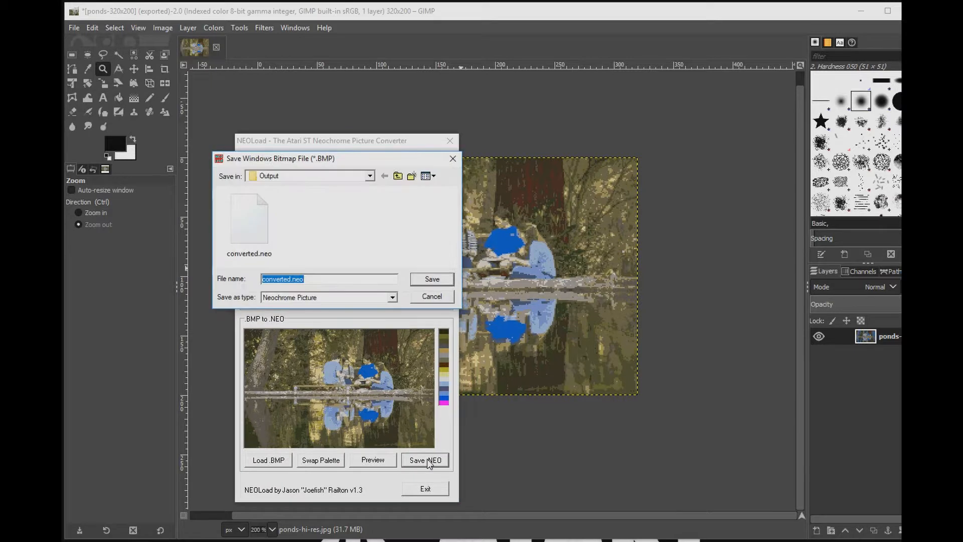
pyautogui.click(371, 176)
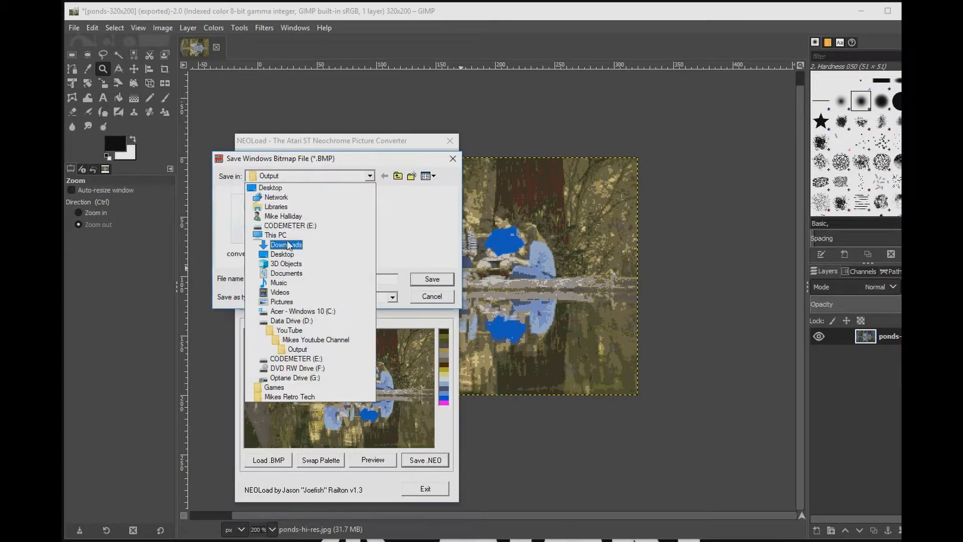
pyautogui.click(289, 244)
pyautogui.click(315, 278)
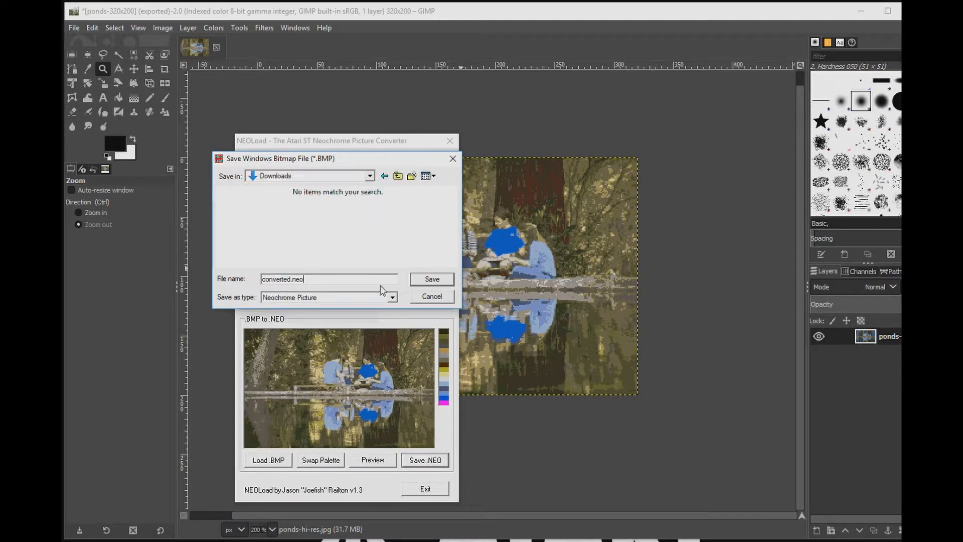
pyautogui.click(443, 282)
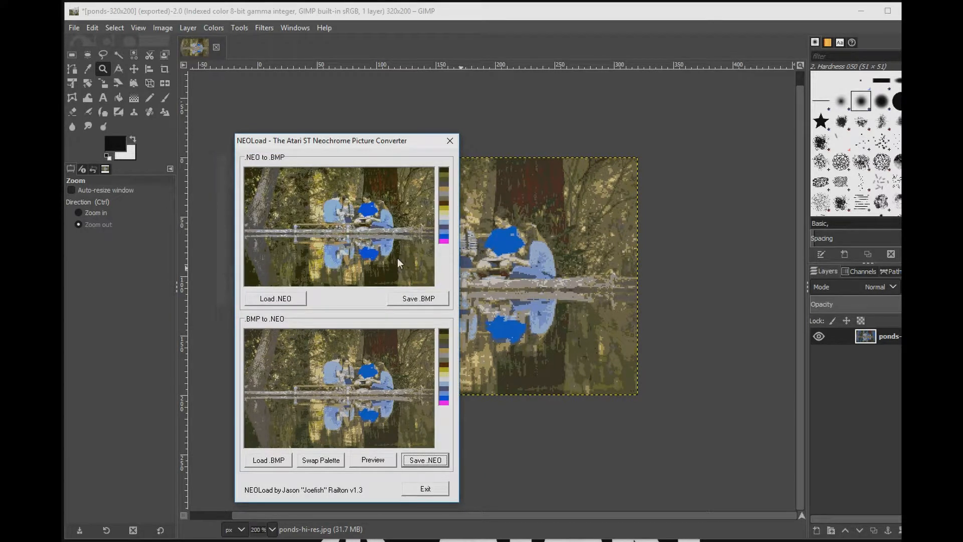
# Step: Close NEOLoad and view the Downloads folder with the new files
pyautogui.click(449, 140)
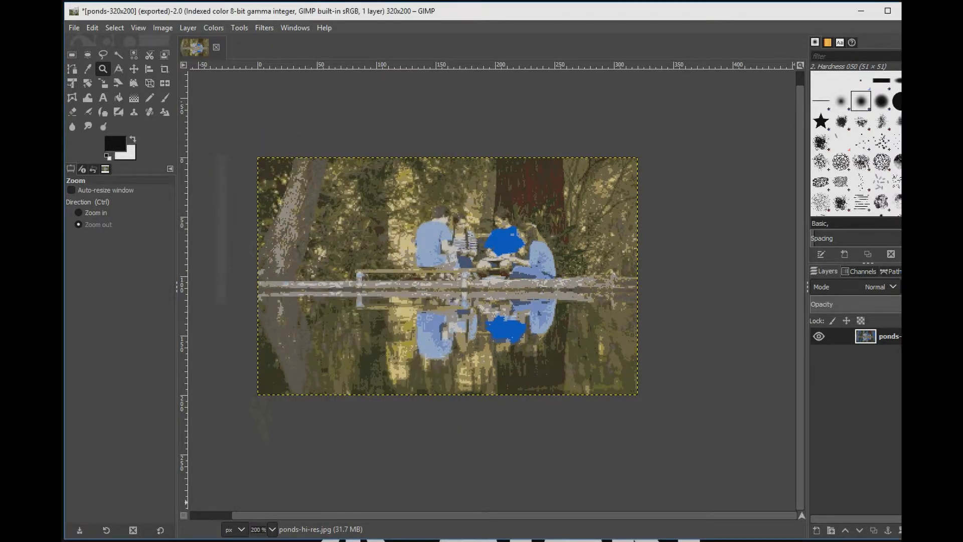
pyautogui.click(635, 541)
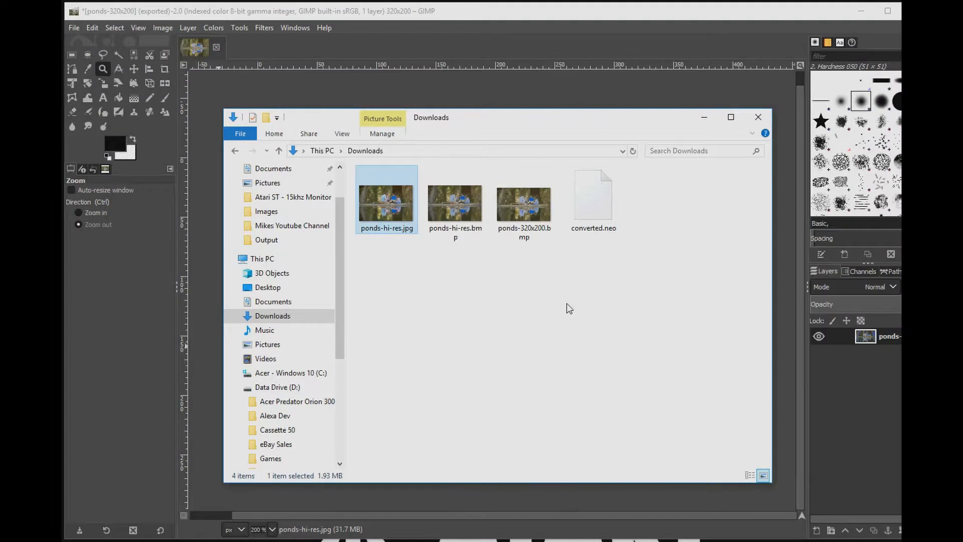
# Step: Rename converted.neo to pond.neo in Downloads and copy it into the Steem32 HD_C folder
pyautogui.click(597, 204)
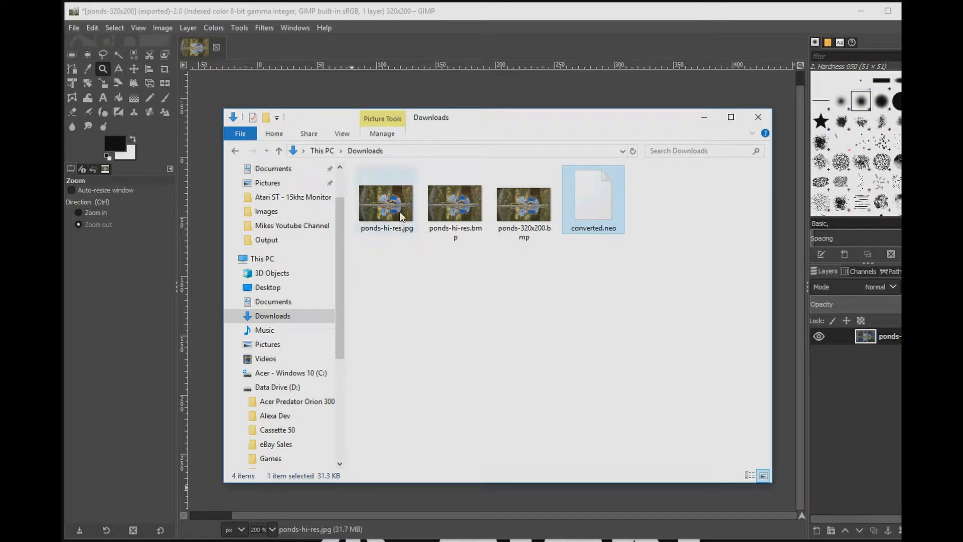
pyautogui.click(537, 212)
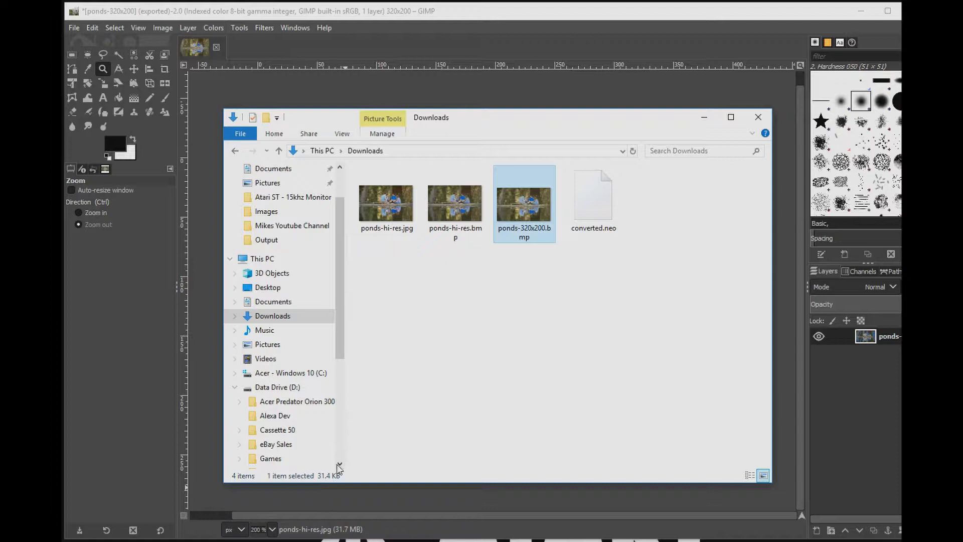
pyautogui.click(601, 200)
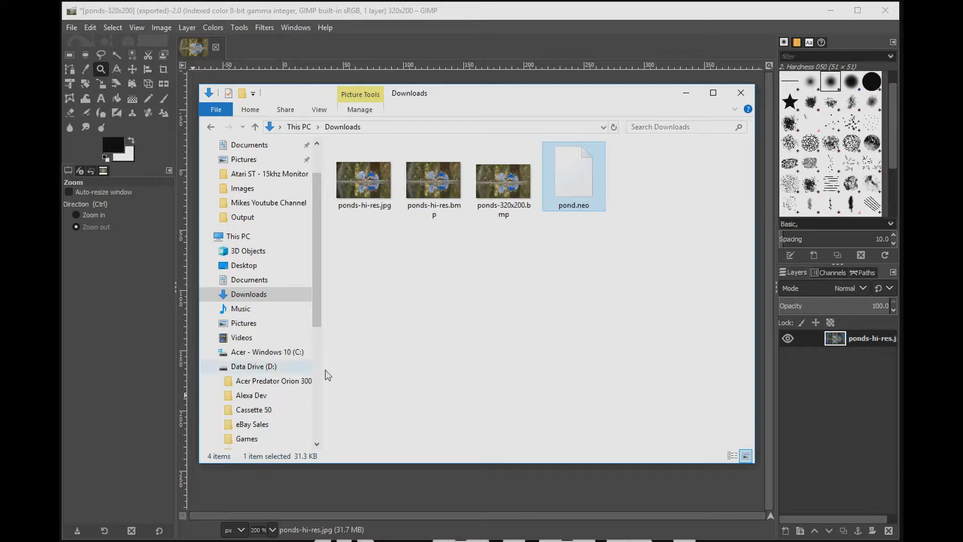
pyautogui.hotkey('alt', 'Tab')
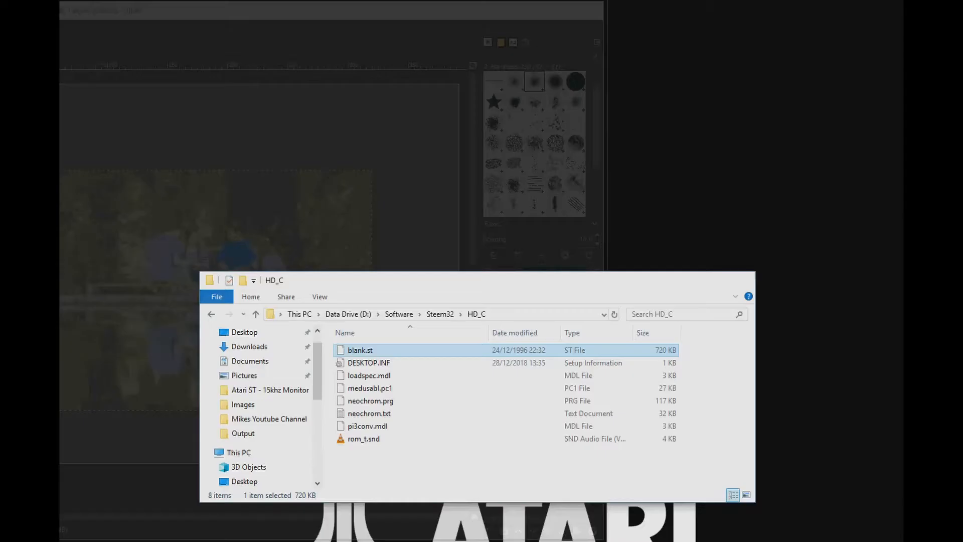
pyautogui.moveTo(580, 171); pyautogui.dragTo(439, 462)
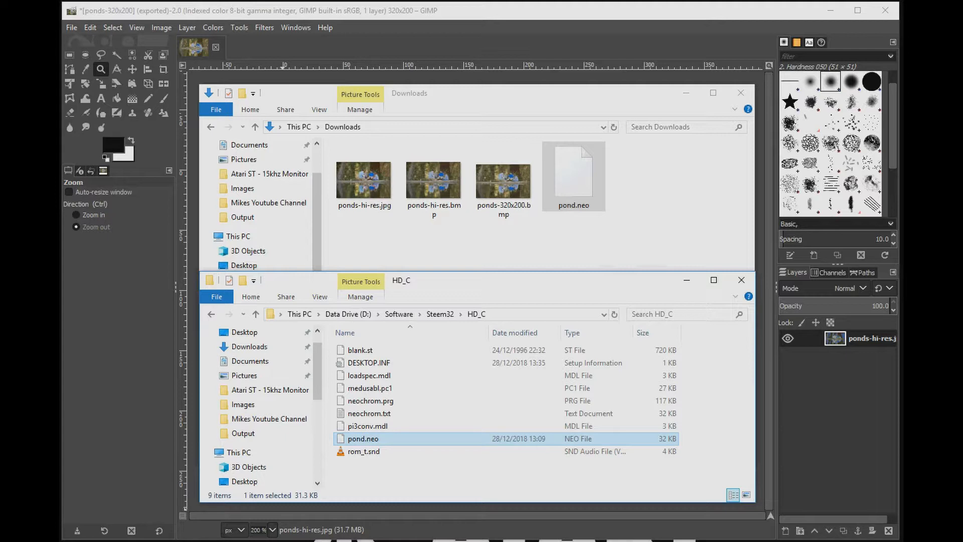
# Step: Start the Steem Engine emulator and open the hard disk C window on the Atari desktop
pyautogui.click(83, 541)
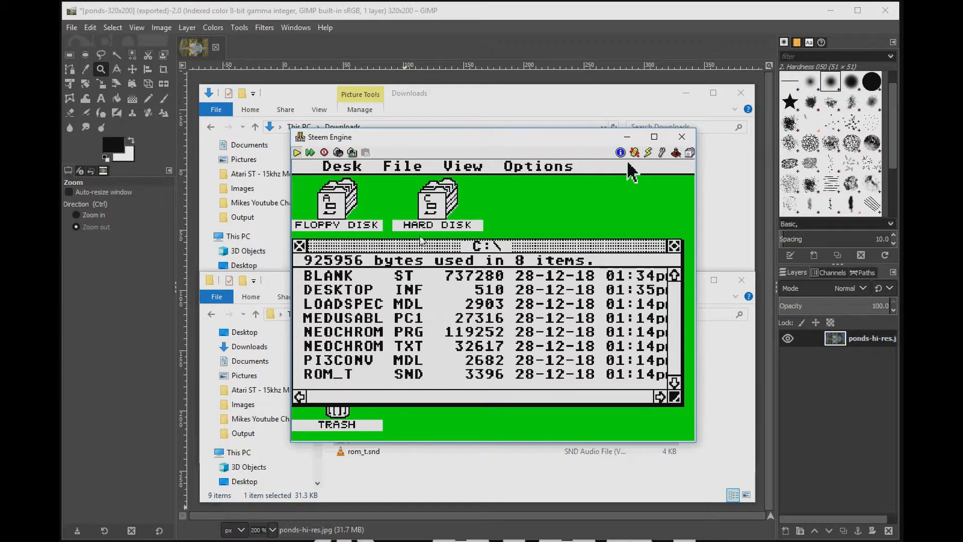
pyautogui.click(297, 153)
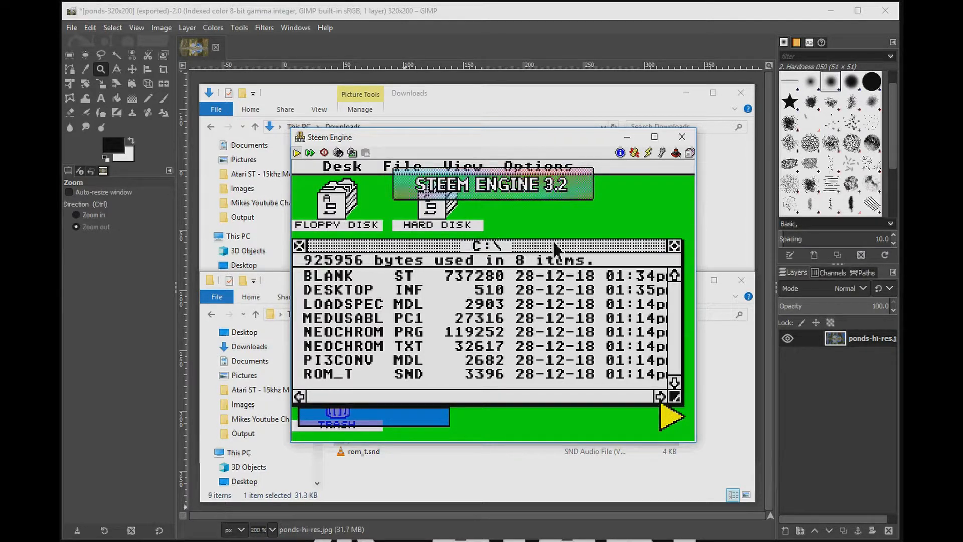
pyautogui.click(300, 246)
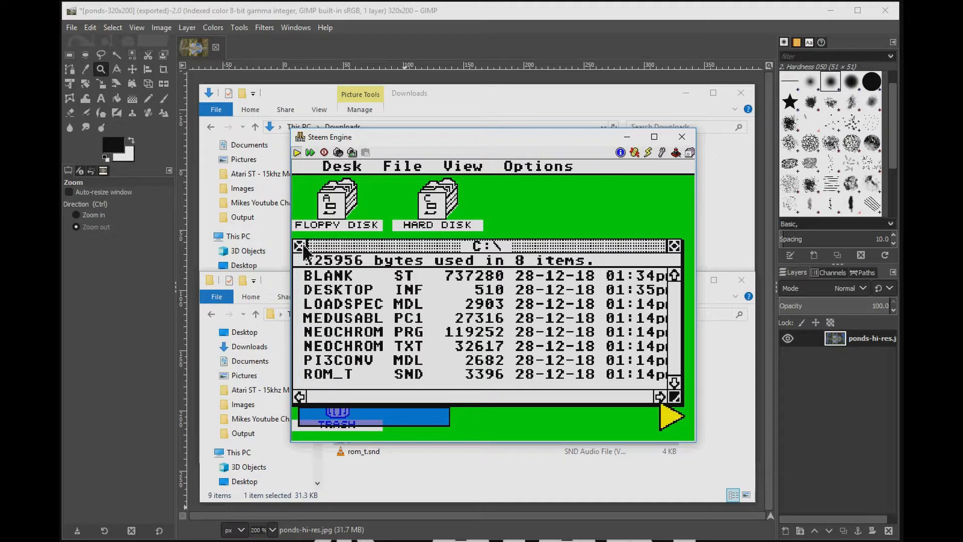
pyautogui.doubleClick(435, 204)
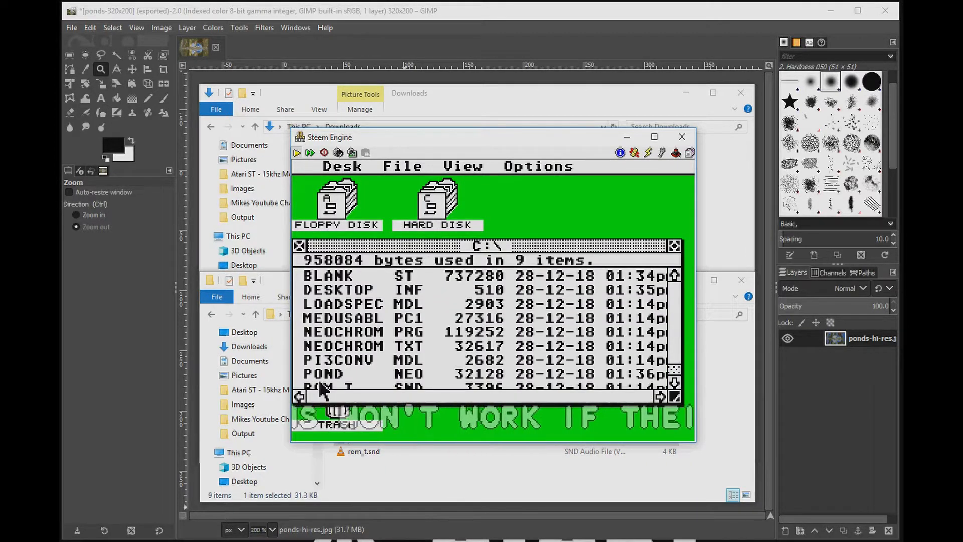
# Step: Copy POND.NEO from the hard disk to the floppy disk, then open and close the floppy's window
pyautogui.moveTo(324, 384); pyautogui.dragTo(339, 210)
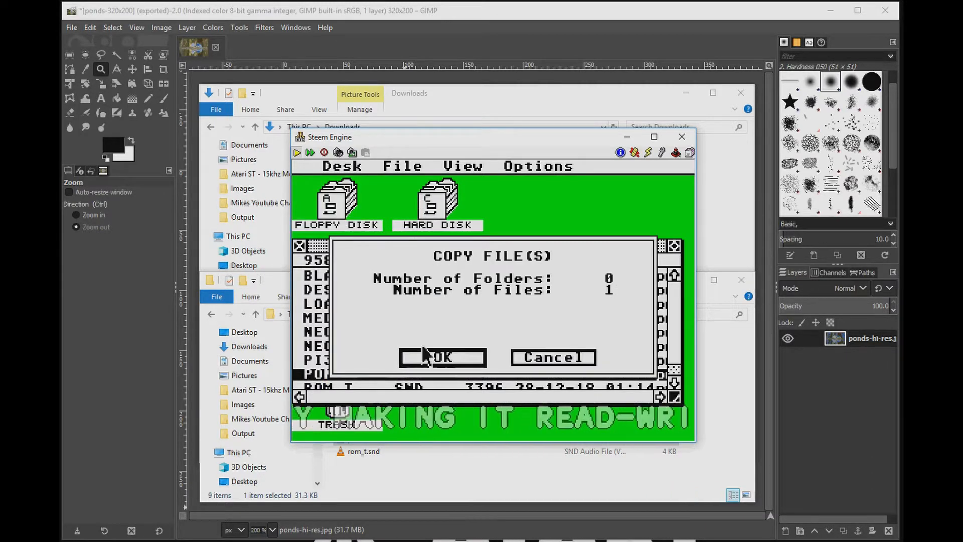
pyautogui.click(441, 358)
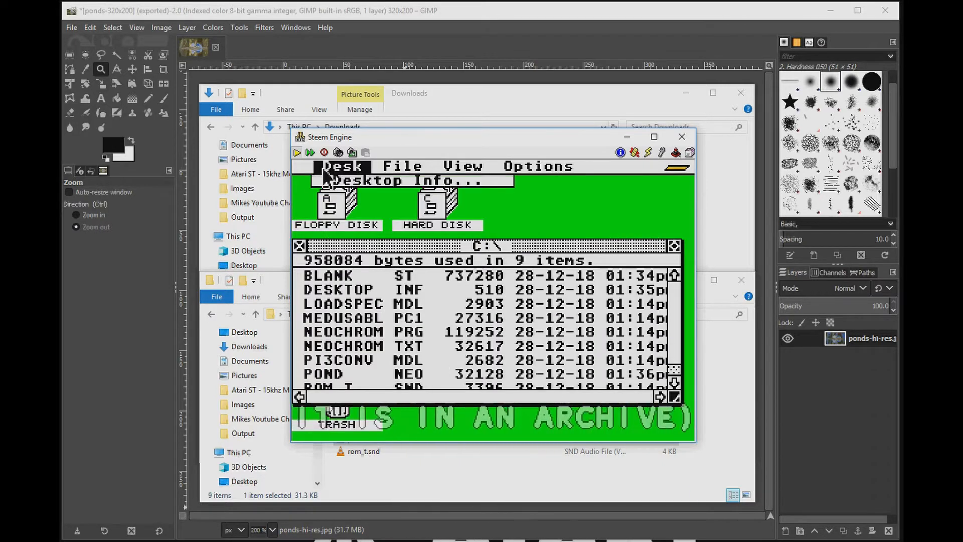
pyautogui.doubleClick(339, 211)
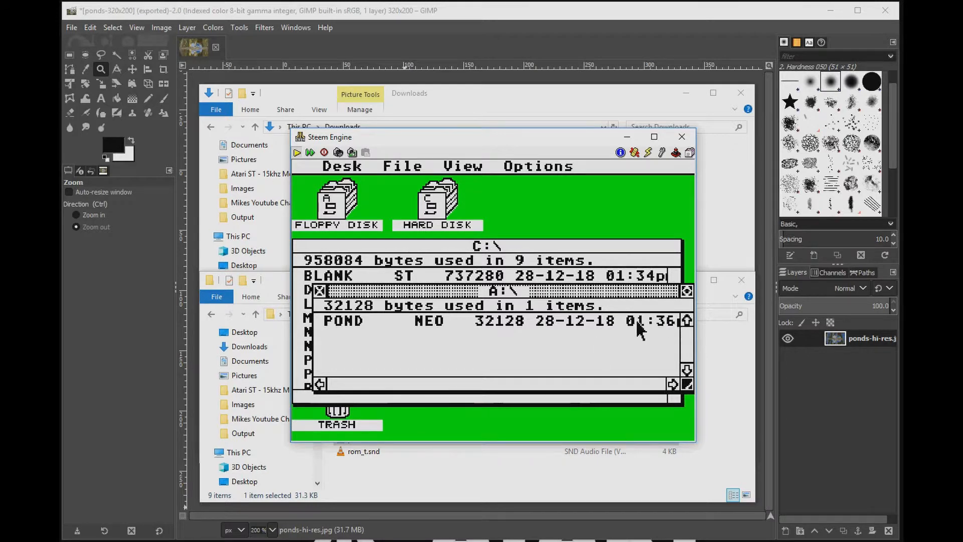
pyautogui.click(320, 291)
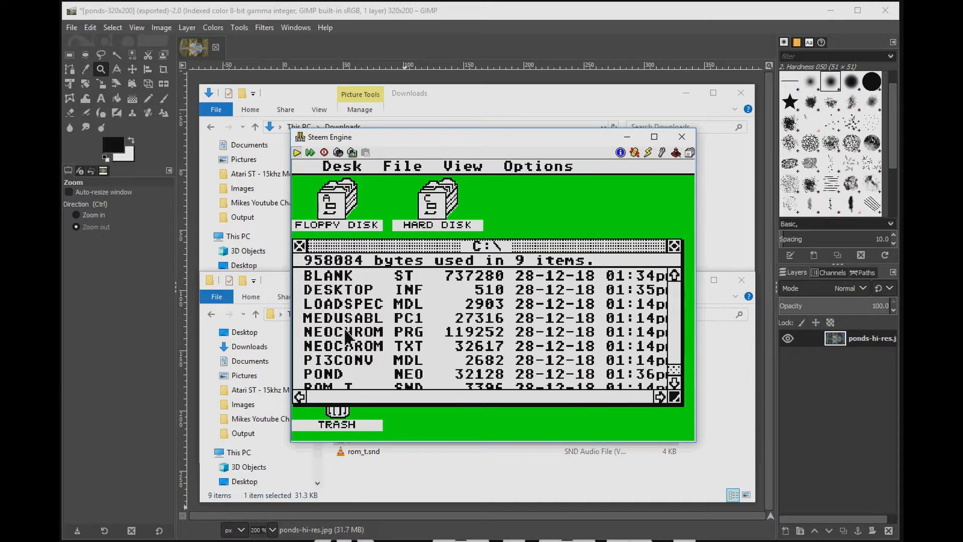
# Step: Launch NEOCHROM.PRG and open its Load NEO-picture dialog
pyautogui.doubleClick(346, 334)
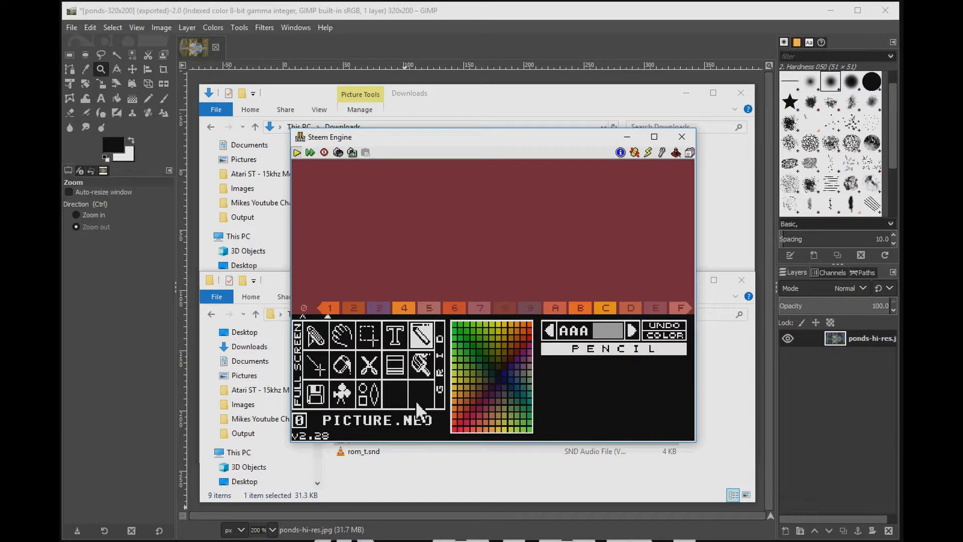
pyautogui.click(321, 392)
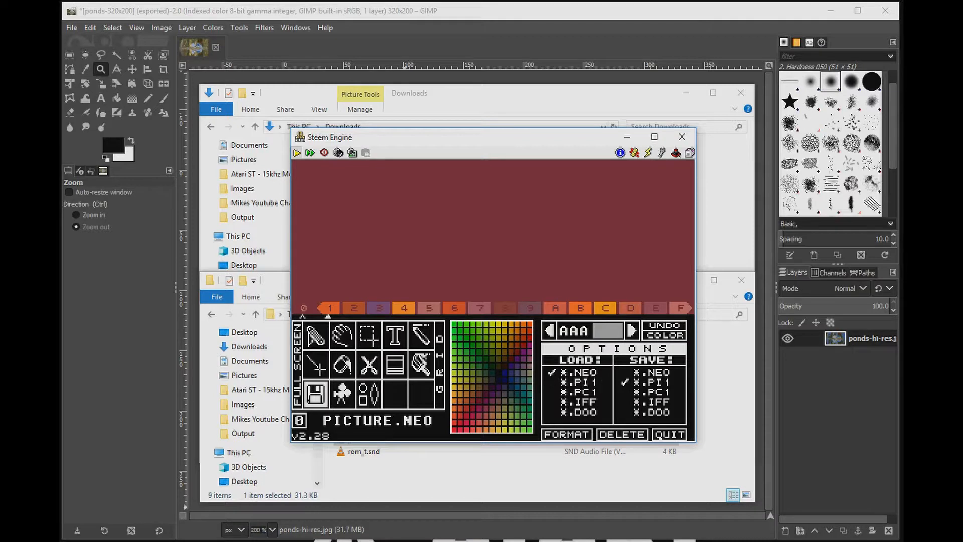
pyautogui.click(327, 392)
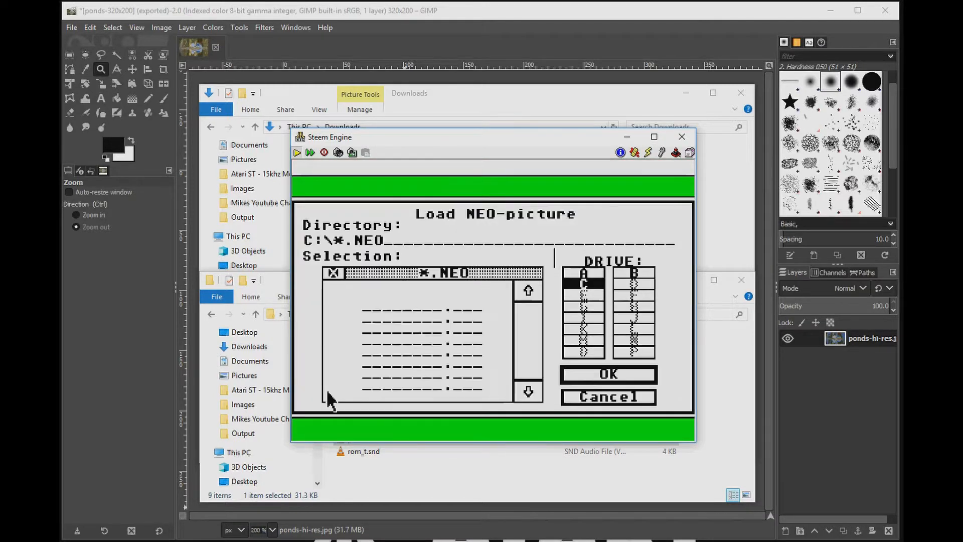
# Step: Load POND.NEO from drive A into Neochrome
pyautogui.click(584, 273)
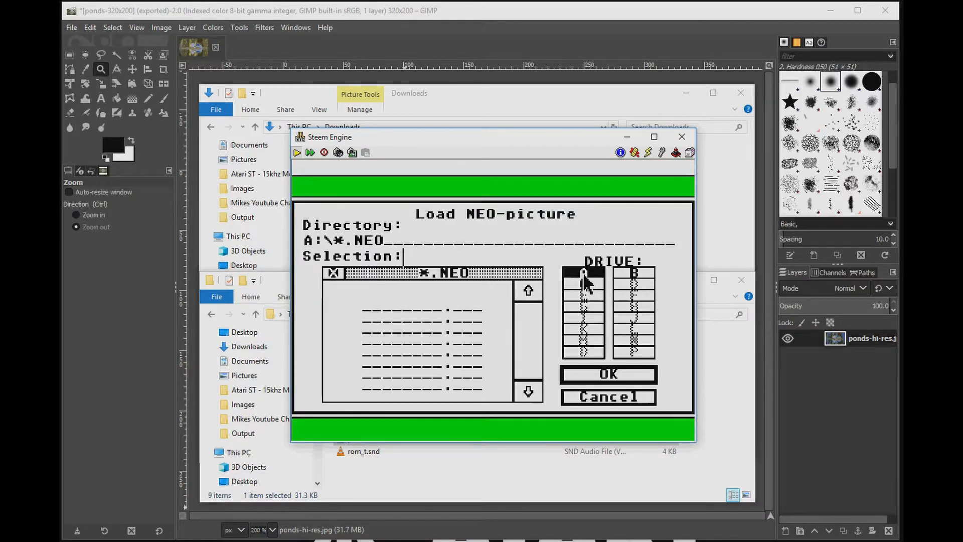
pyautogui.doubleClick(425, 350)
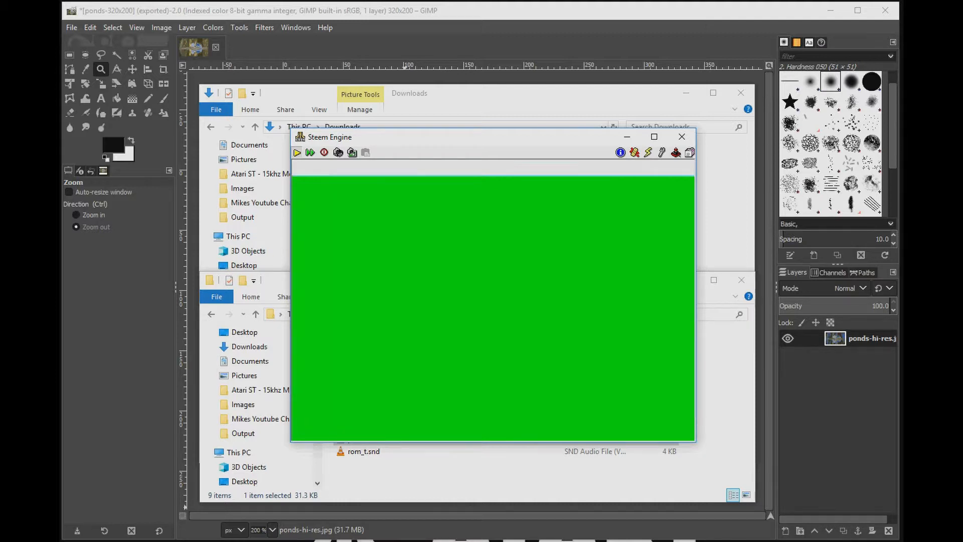
pyautogui.click(501, 343)
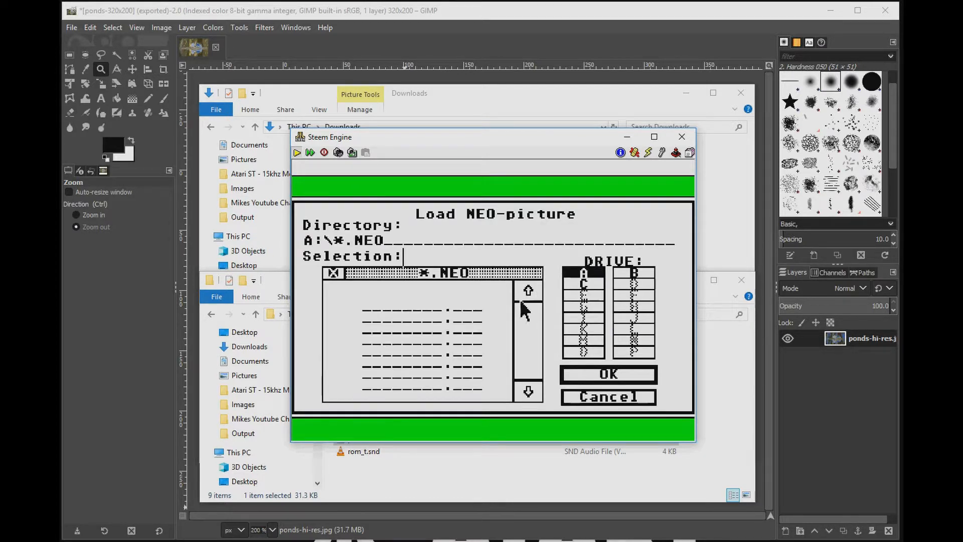
pyautogui.click(389, 321)
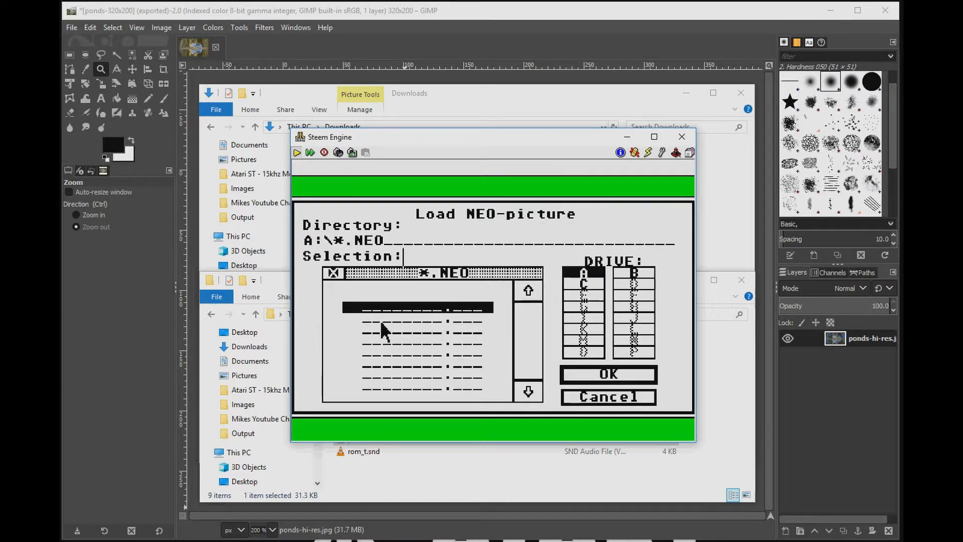
pyautogui.click(392, 296)
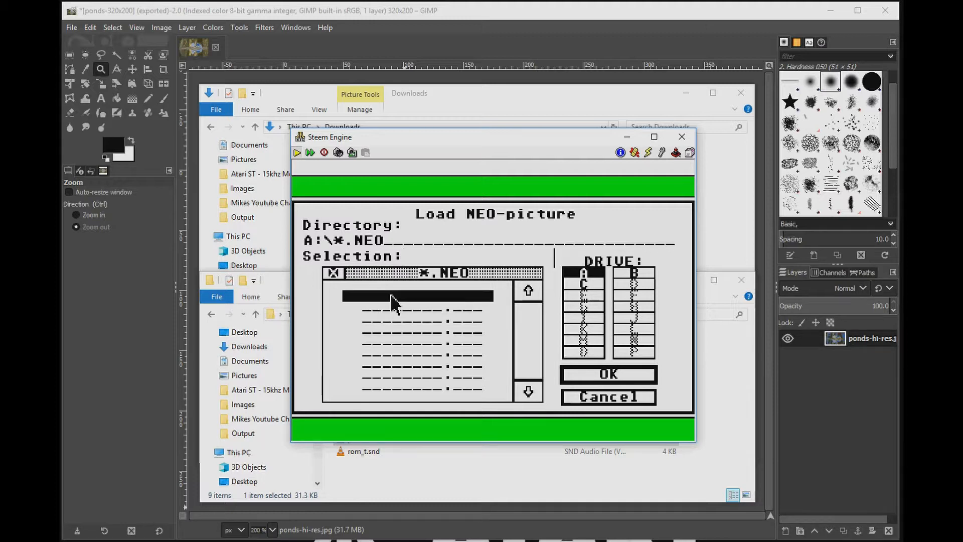
pyautogui.doubleClick(391, 297)
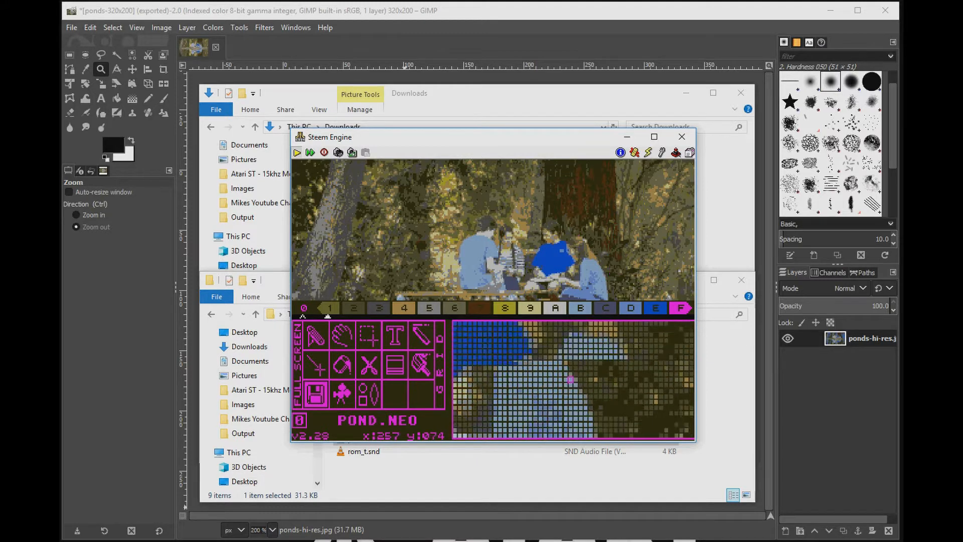
# Step: Switch Neochrome to full-screen picture view and shrink the emulator window into the lower-left corner
pyautogui.click(317, 332)
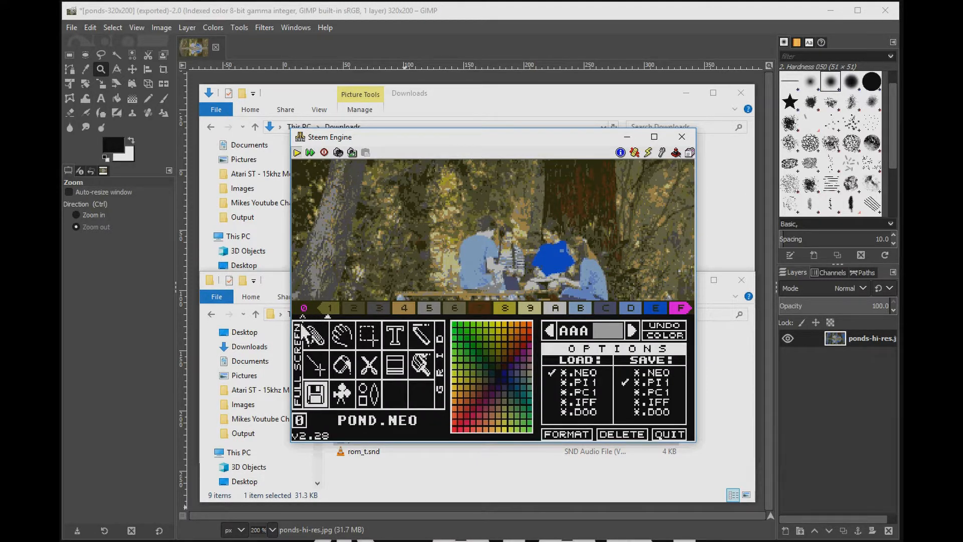
pyautogui.click(299, 344)
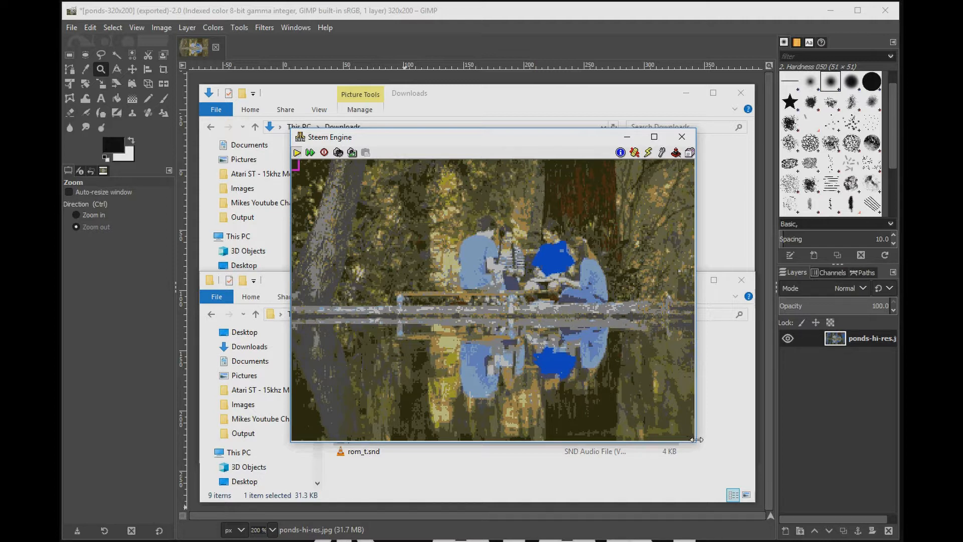
pyautogui.moveTo(696, 443); pyautogui.dragTo(481, 288)
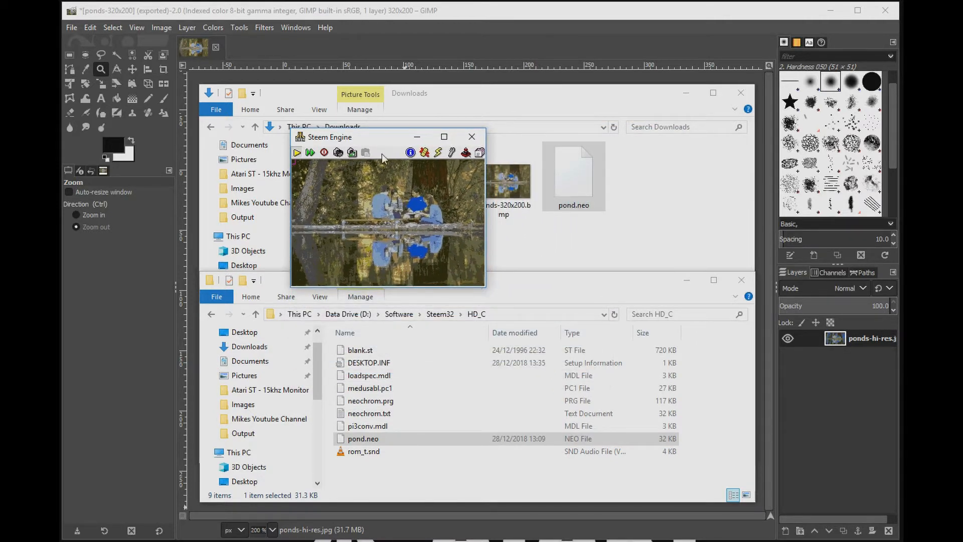
pyautogui.moveTo(379, 142); pyautogui.dragTo(465, 243)
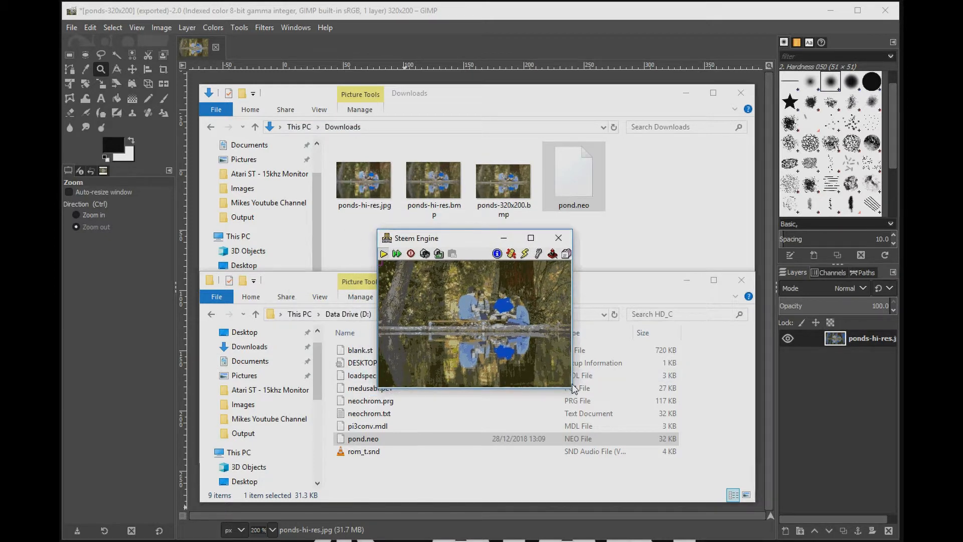
pyautogui.moveTo(572, 388); pyautogui.dragTo(535, 361)
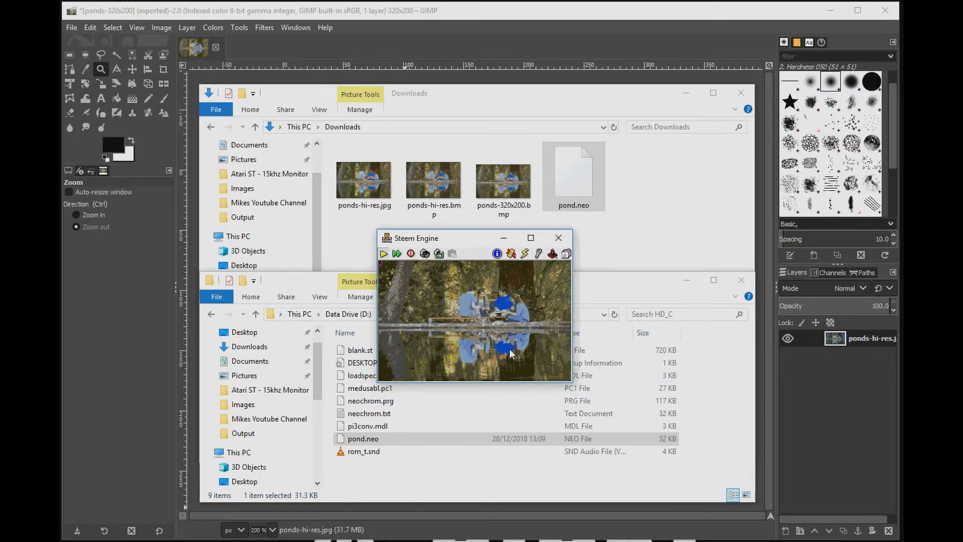
pyautogui.moveTo(473, 237); pyautogui.dragTo(420, 229)
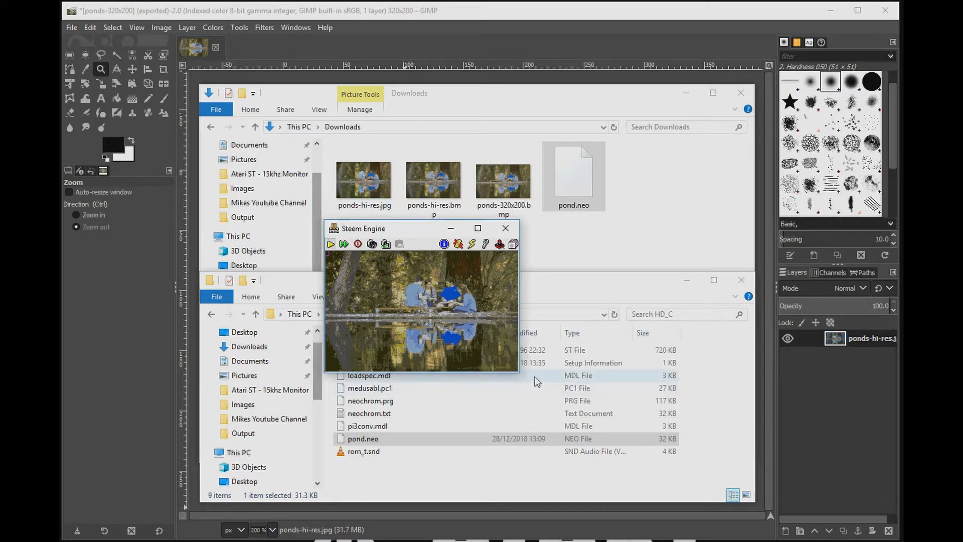
pyautogui.moveTo(574, 175); pyautogui.dragTo(536, 365)
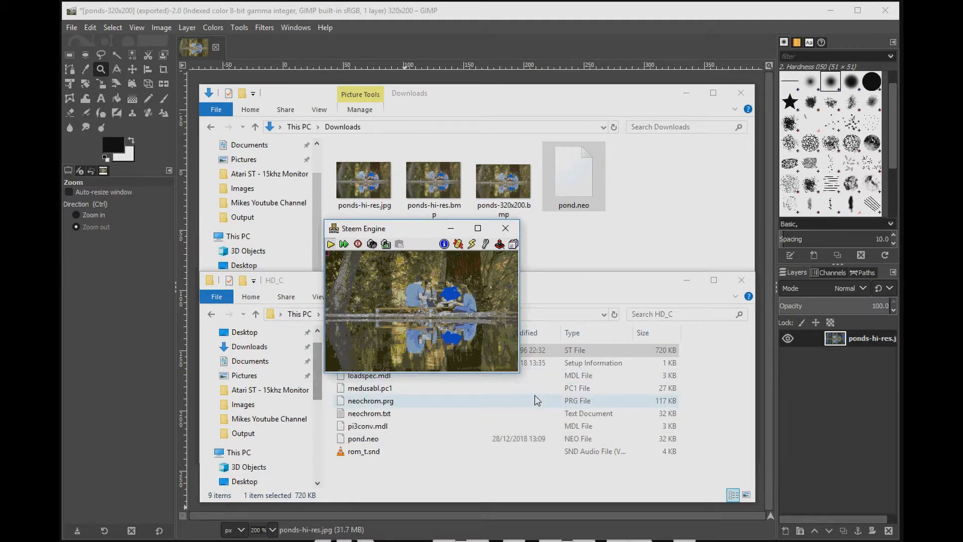
pyautogui.moveTo(409, 232); pyautogui.dragTo(165, 378)
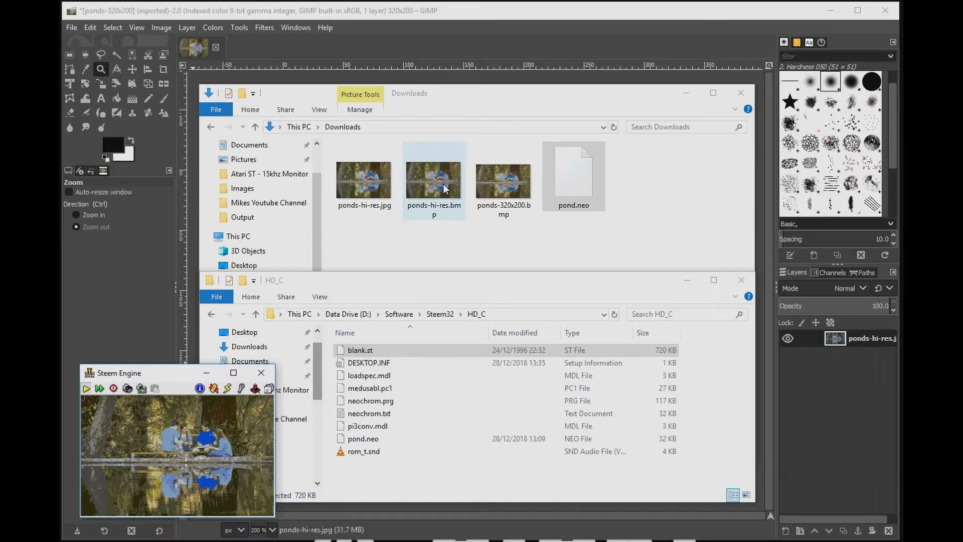
# Step: Open ponds-320x200.bmp in Photos beside the emulator to compare both images, then close Photos
pyautogui.doubleClick(495, 190)
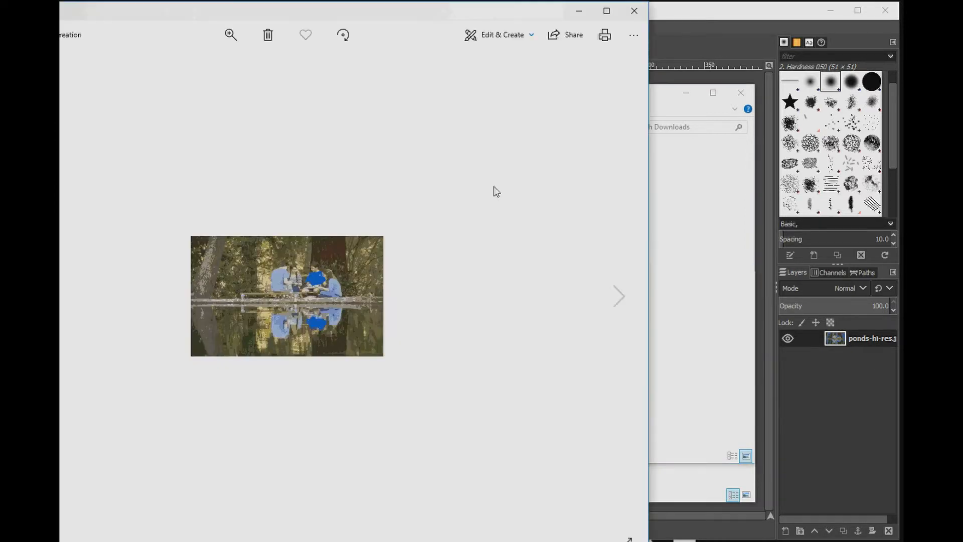
pyautogui.moveTo(330, 11); pyautogui.dragTo(556, 35)
pyautogui.moveTo(874, 541); pyautogui.dragTo(465, 271)
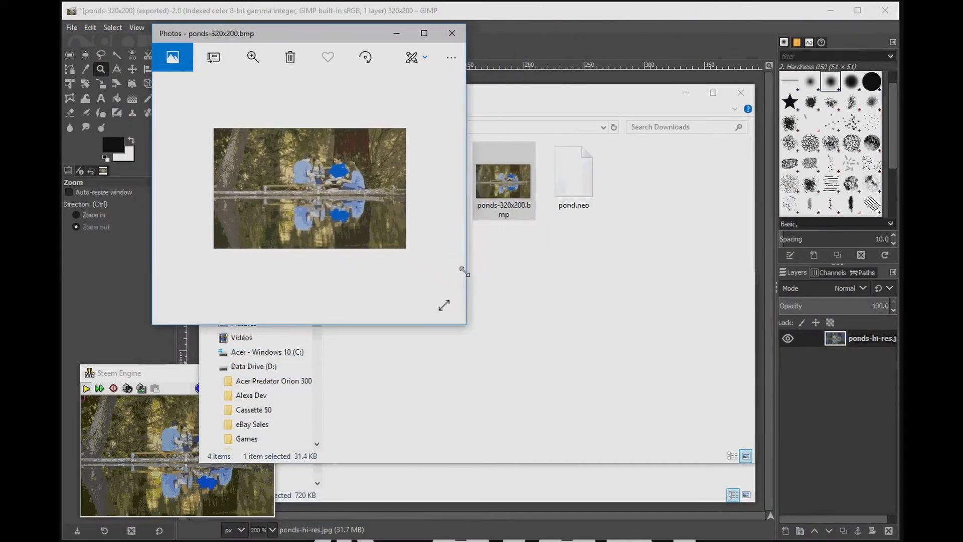
pyautogui.moveTo(347, 41); pyautogui.dragTo(605, 244)
pyautogui.moveTo(171, 377); pyautogui.dragTo(300, 314)
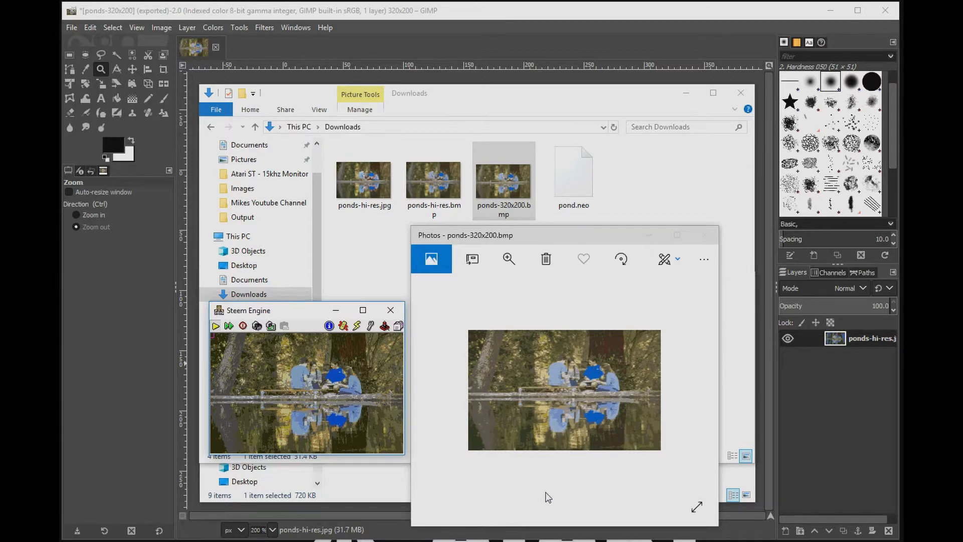
pyautogui.click(705, 235)
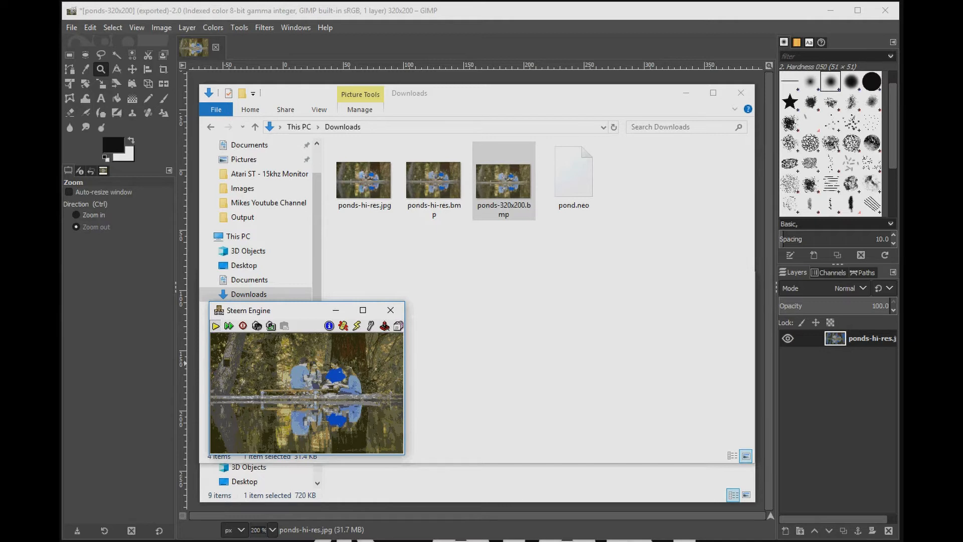
# Step: Quit Neochrome and close the Steem Engine emulator
pyautogui.rightClick(236, 358)
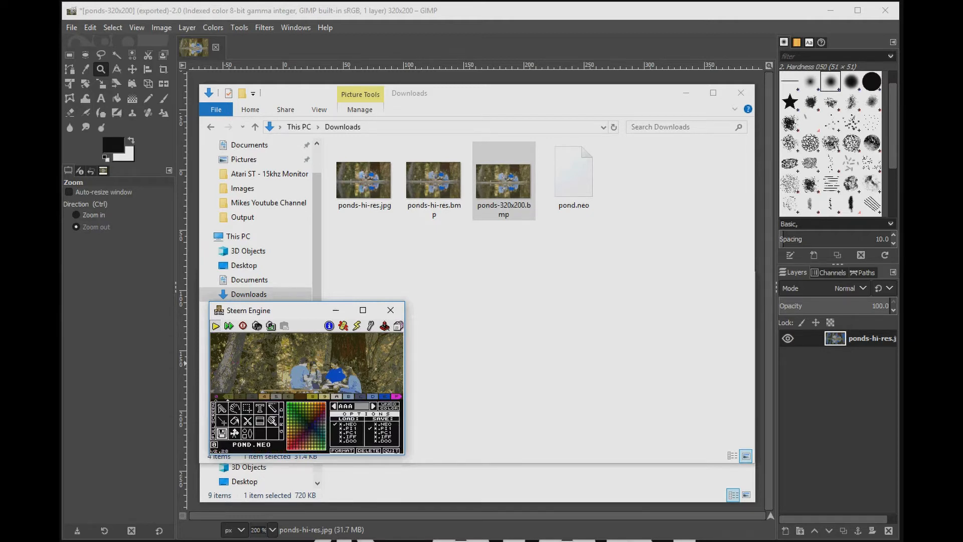
pyautogui.click(392, 451)
pyautogui.click(305, 410)
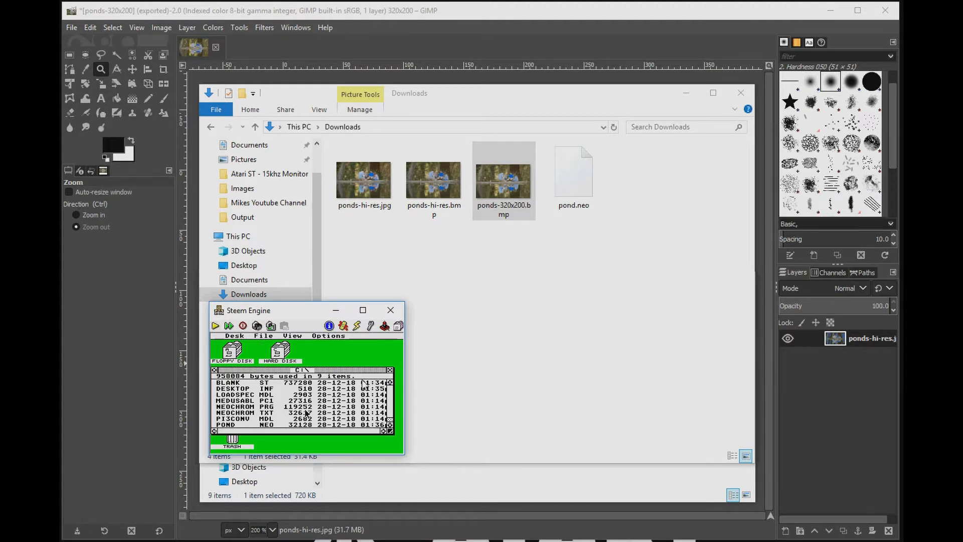
pyautogui.click(335, 310)
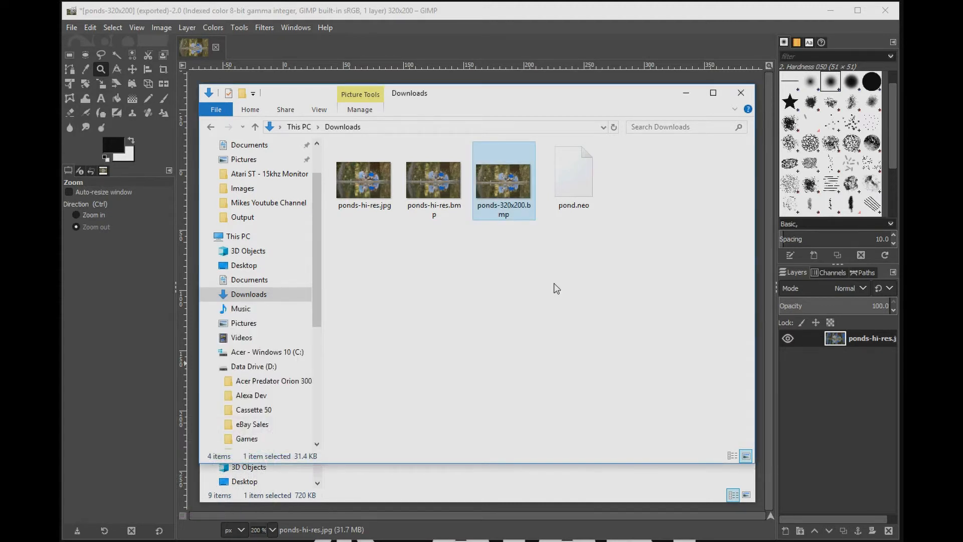